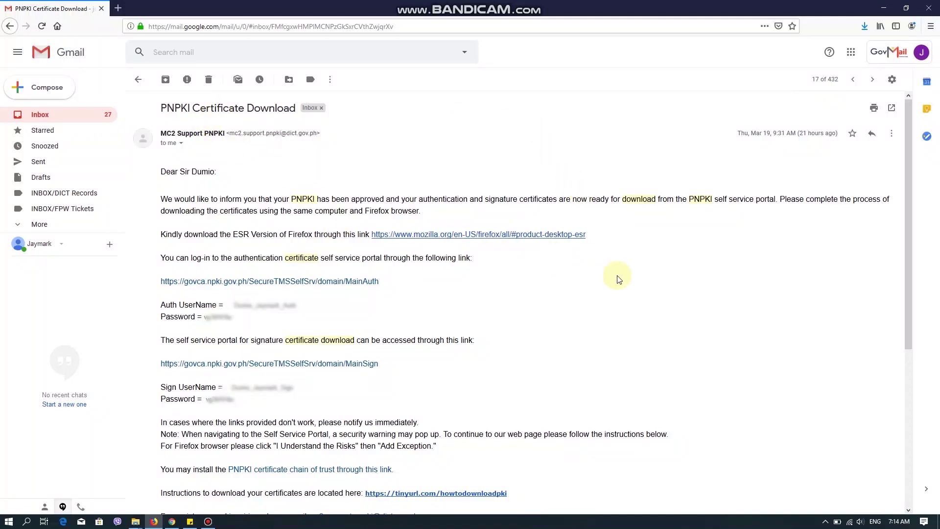
scroll(477, 331, down, 1)
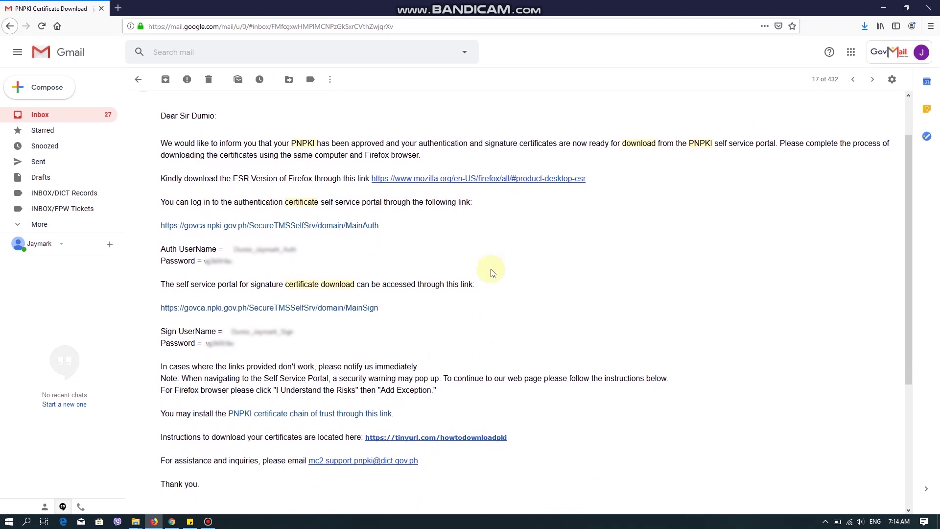
scroll(374, 191, up, 1)
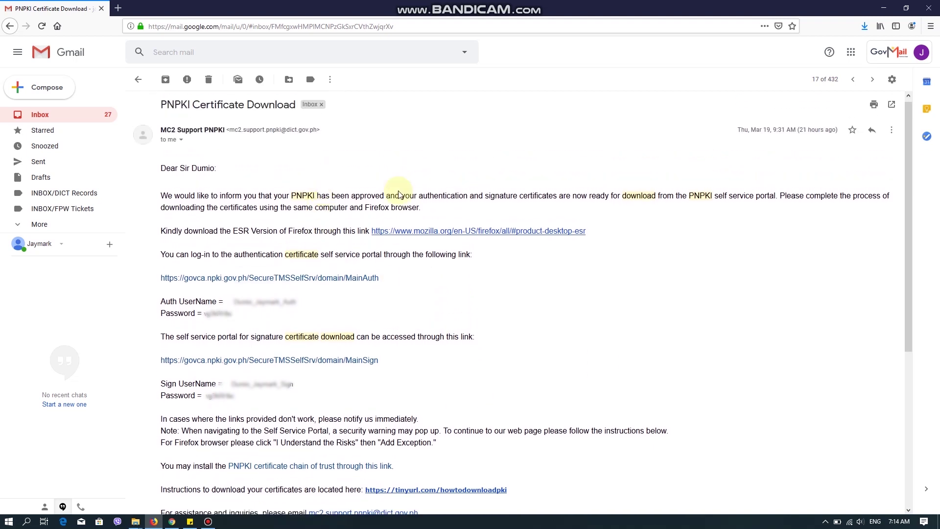
Open the mozilla.org Firefox ESR link from the PNPKI email in a new tab.
right_click(477, 235)
click(521, 241)
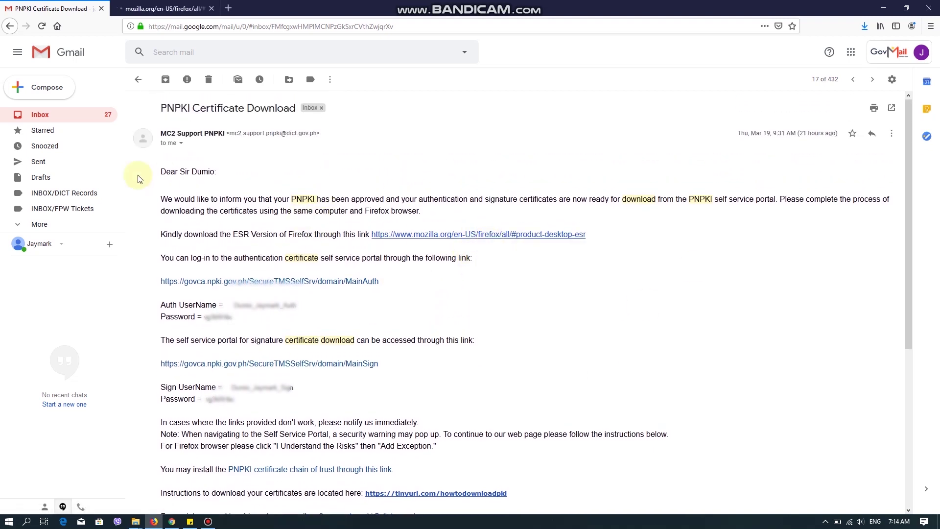
scroll(397, 309, down, 1)
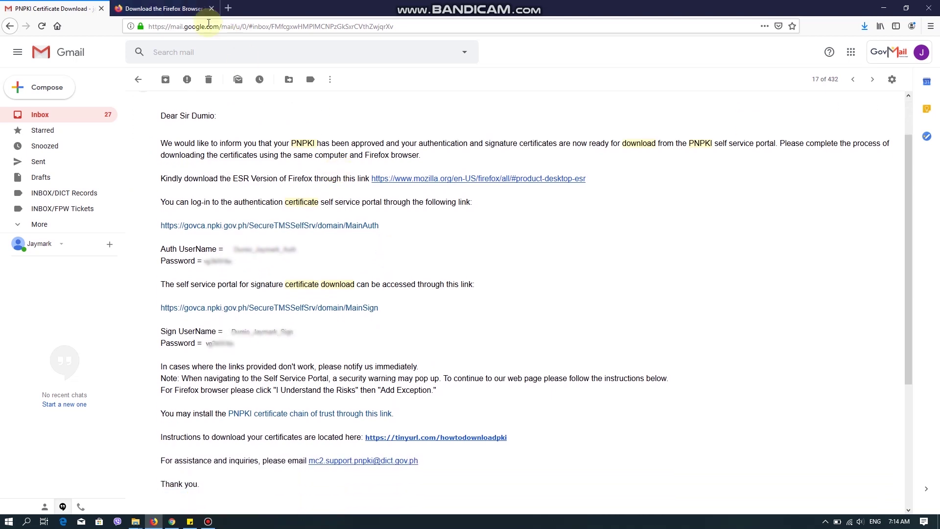
Download and save the Firefox ESR 68.6.0 Windows 64-bit installer from mozilla.org.
click(202, 11)
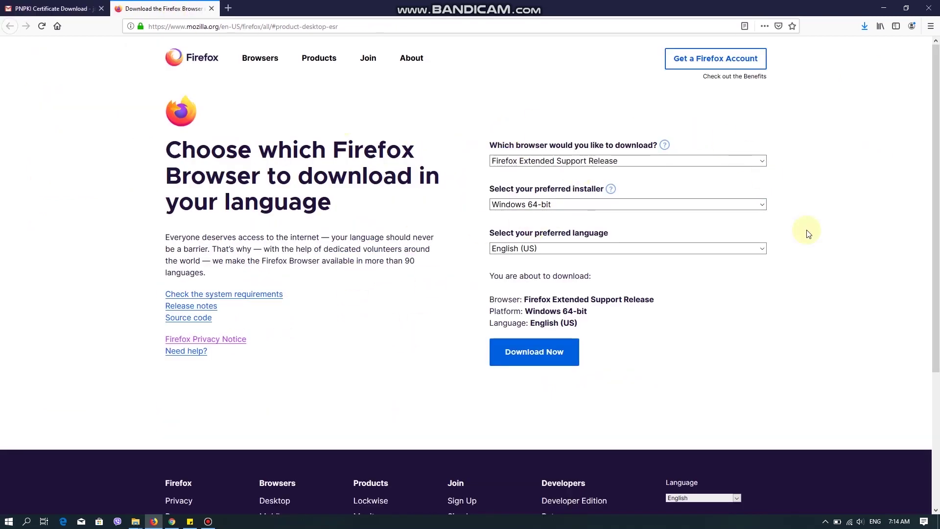
click(542, 365)
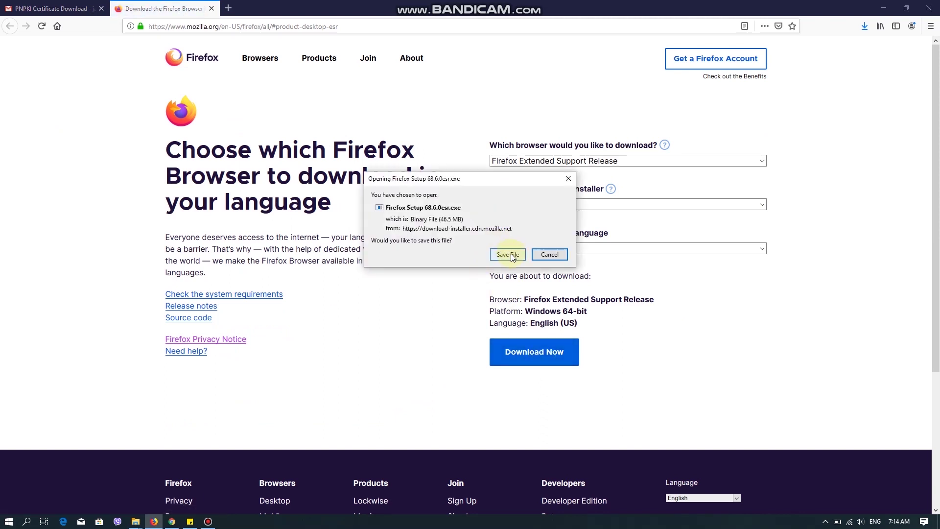
click(510, 255)
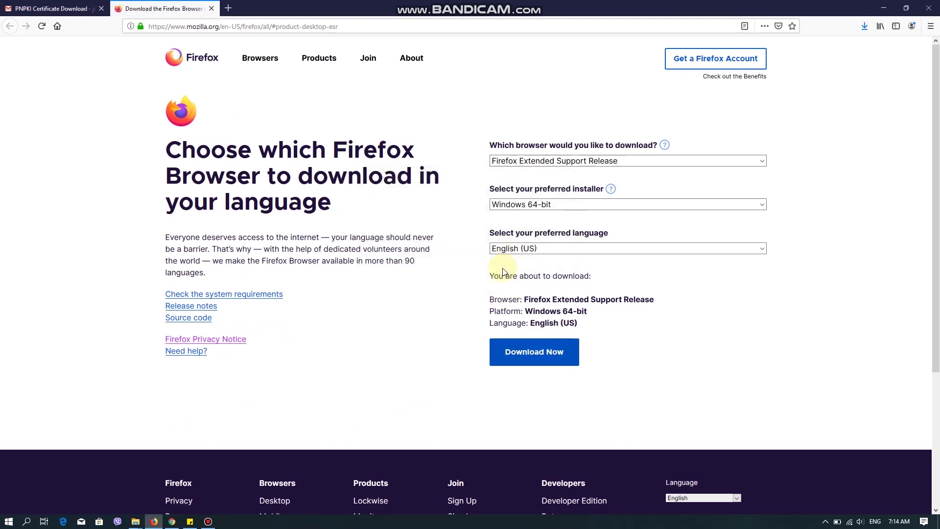
Close the mozilla.org tab and save the Root-CA-Certificate-Installer.zip attachment from the email.
click(215, 9)
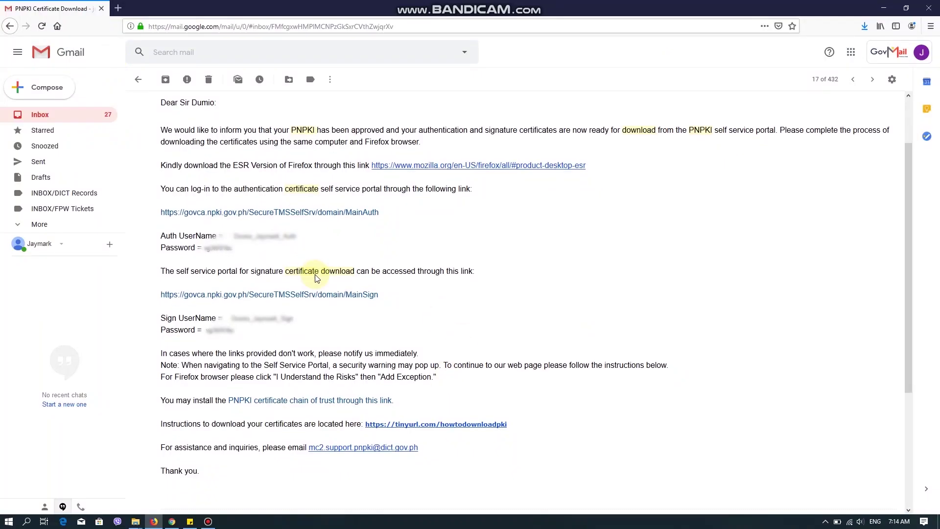
scroll(316, 273, down, 5)
scroll(317, 280, down, 1)
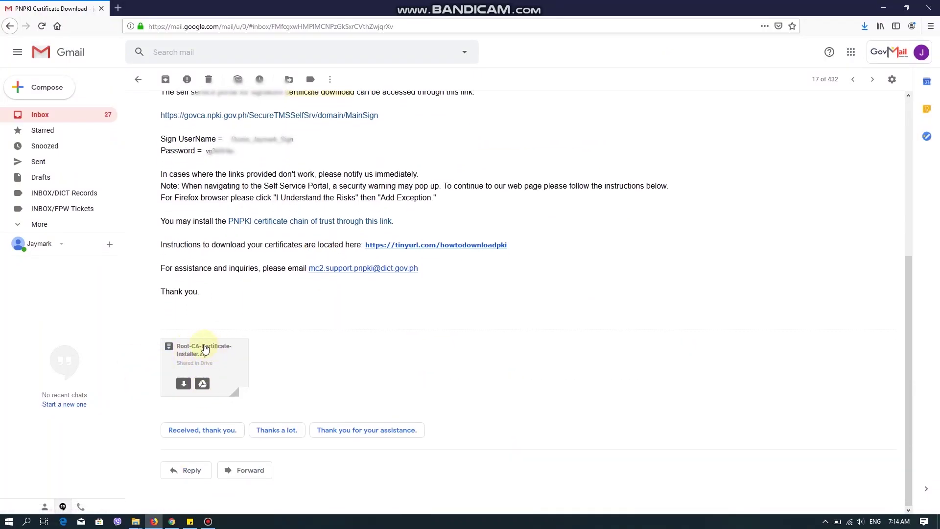
click(184, 386)
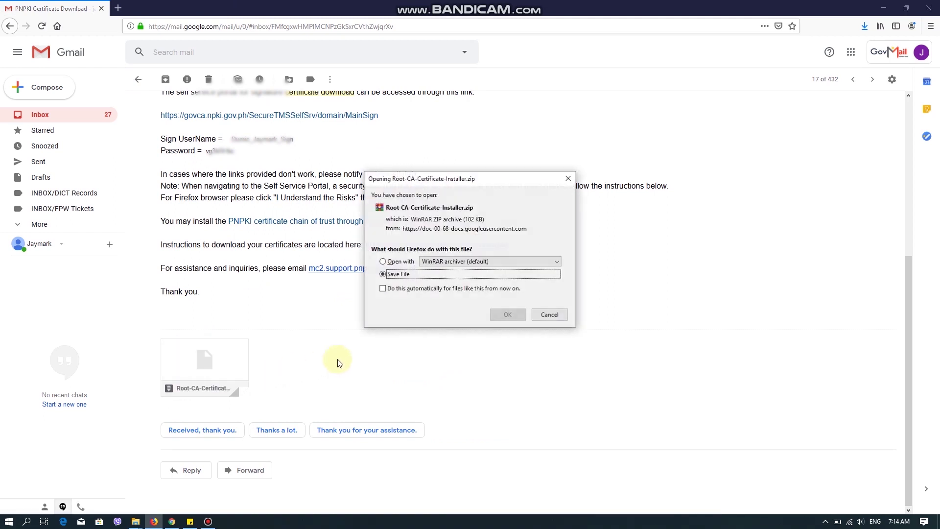
click(515, 315)
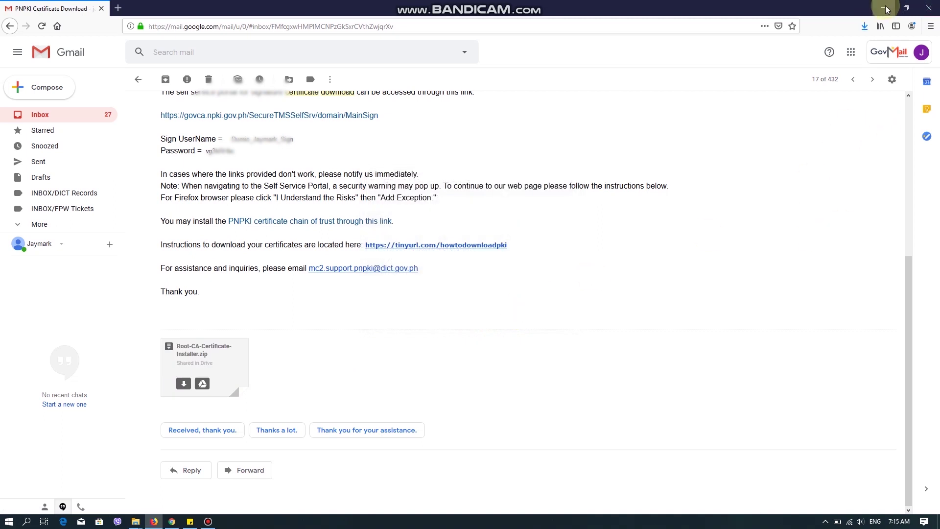
Minimize Firefox and open Root-CA-Certificate-Installer.zip from the Downloads folder in WinRAR.
click(885, 8)
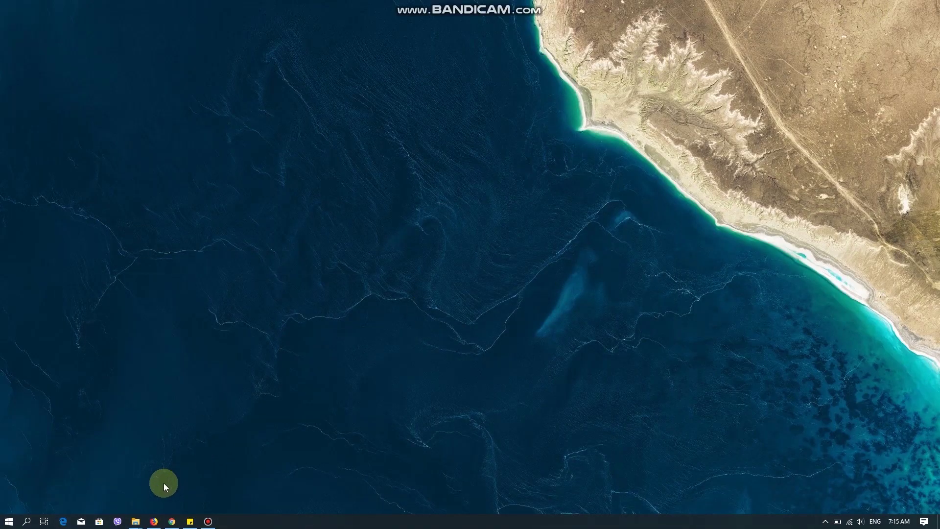
mouse_move(136, 522)
click(113, 491)
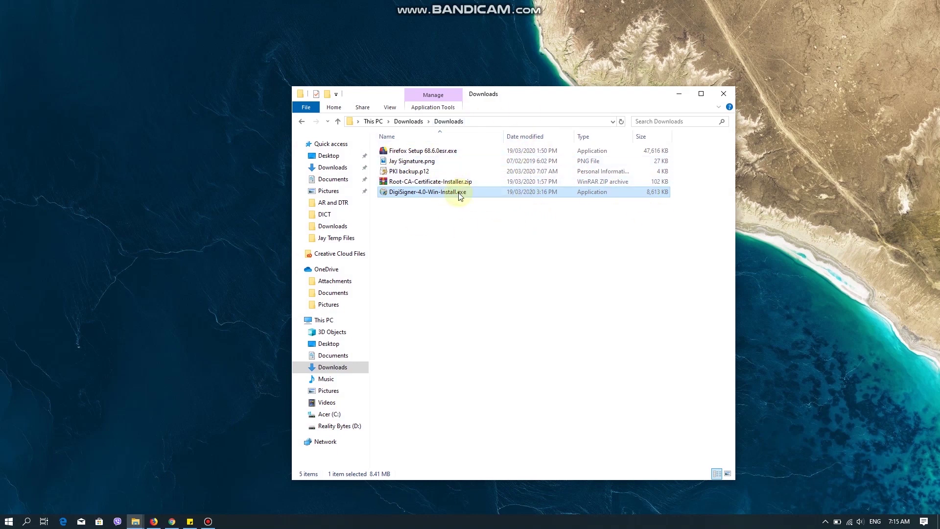
click(425, 242)
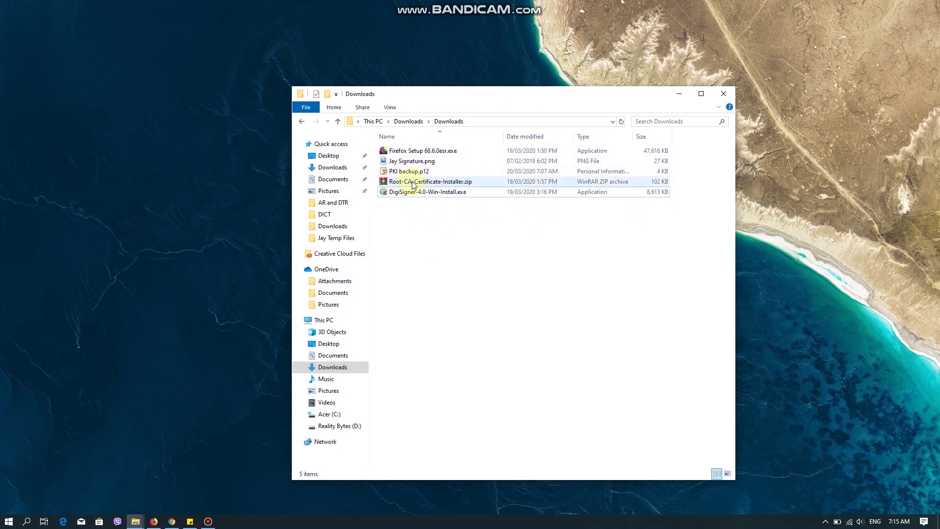
click(476, 183)
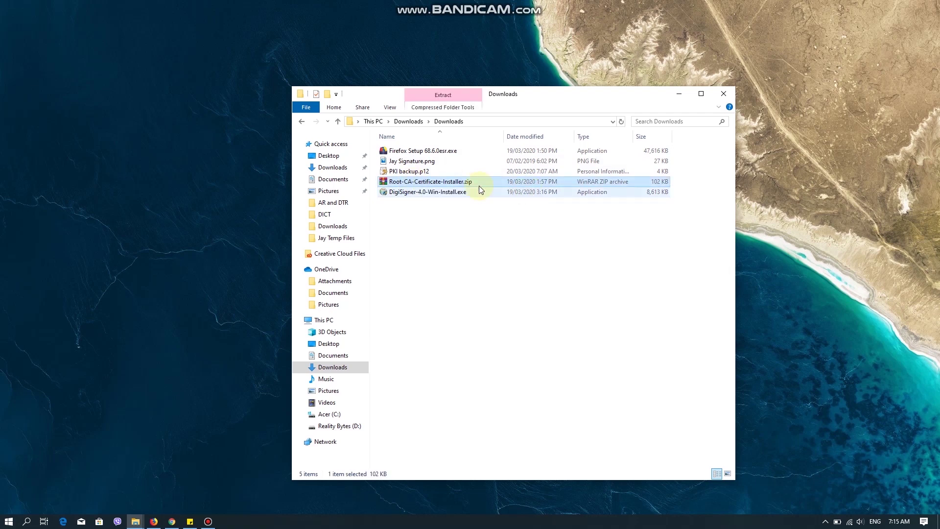
double_click(450, 182)
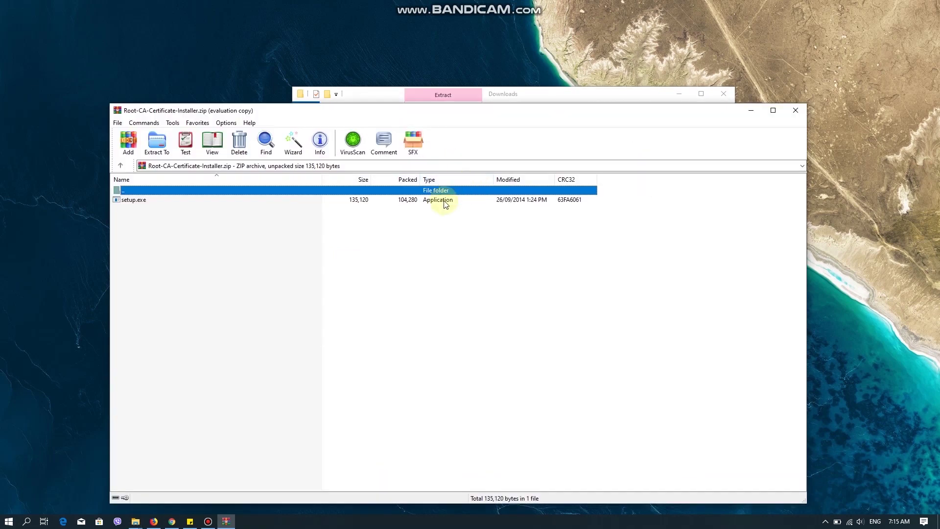
Run setup.exe from the archive, allow UAC, and complete the PNPKI root certificate setup.
double_click(181, 201)
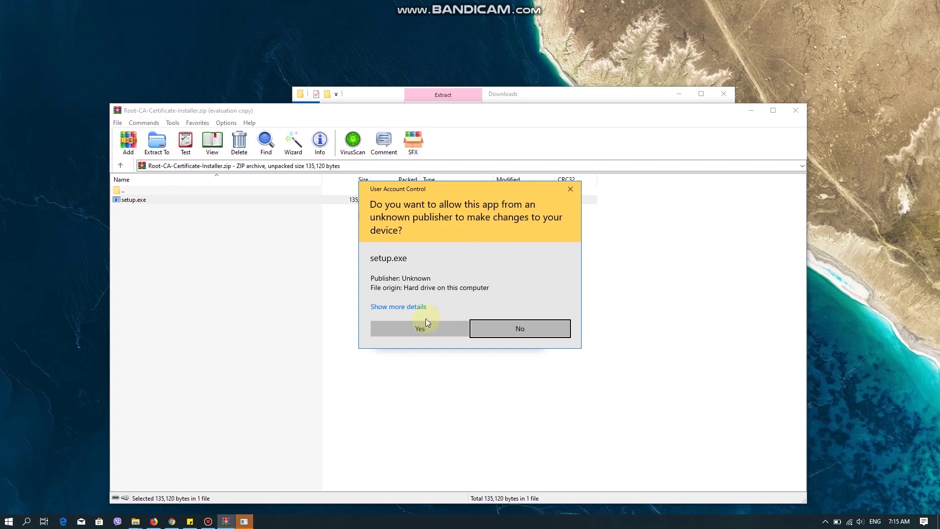
click(421, 327)
click(523, 338)
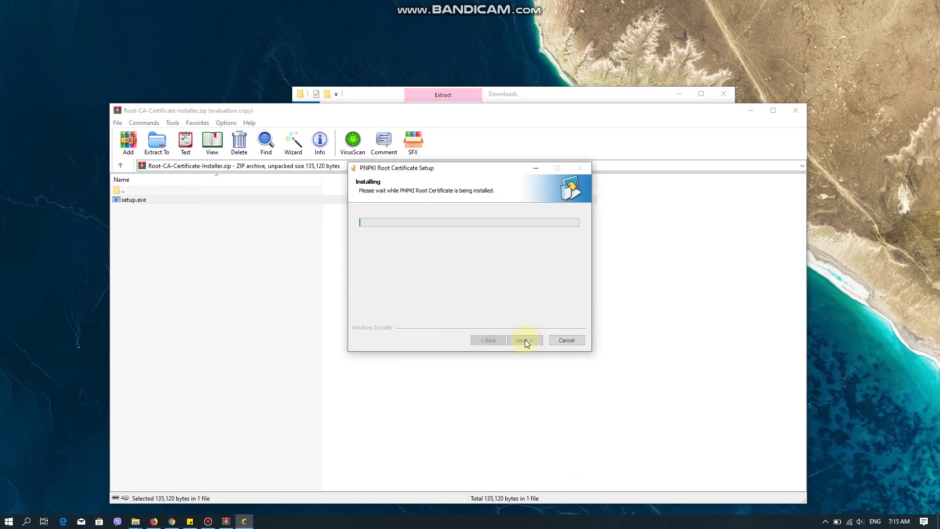
click(525, 339)
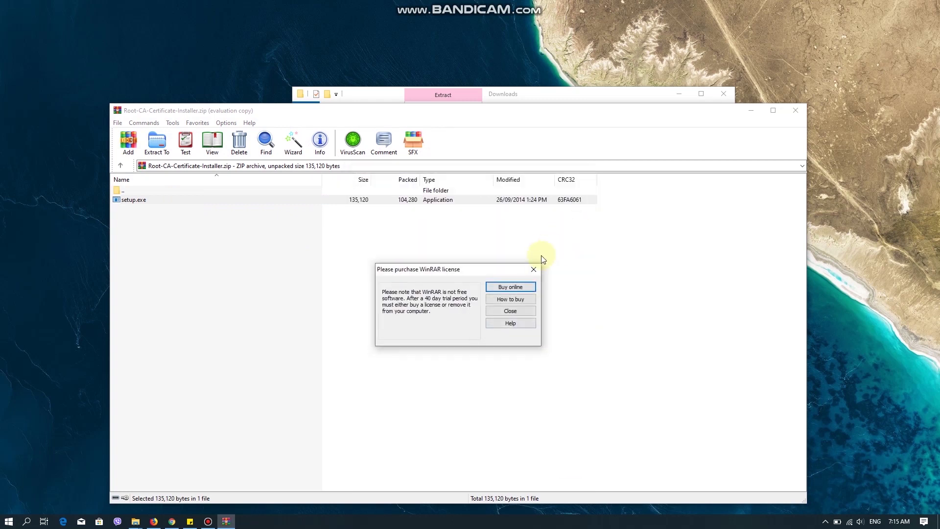
Close WinRAR and launch Firefox Setup 68.6.0esr.exe from Downloads, confirming Run.
click(534, 267)
click(794, 109)
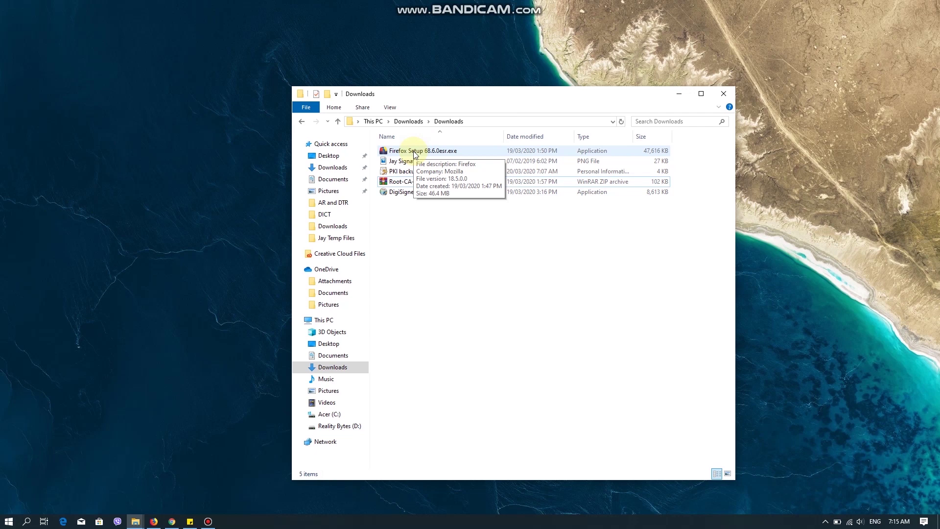
double_click(414, 152)
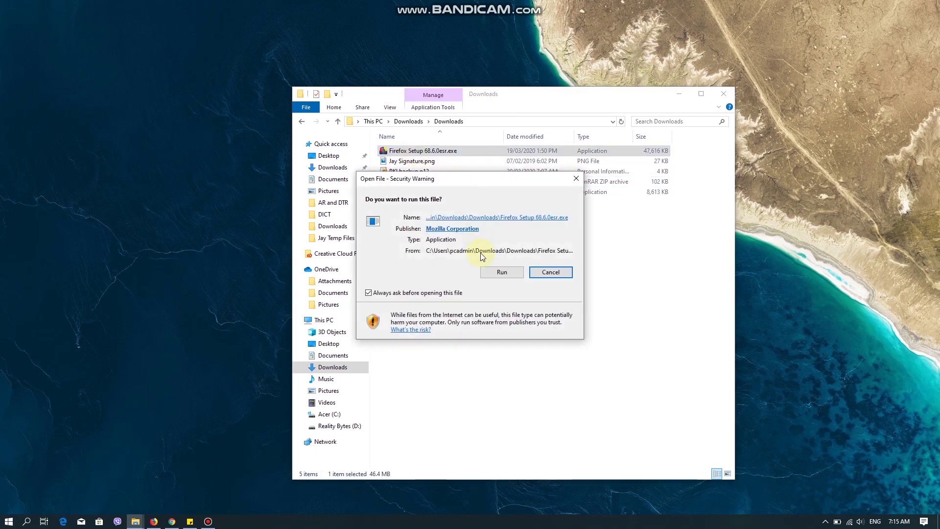
click(498, 272)
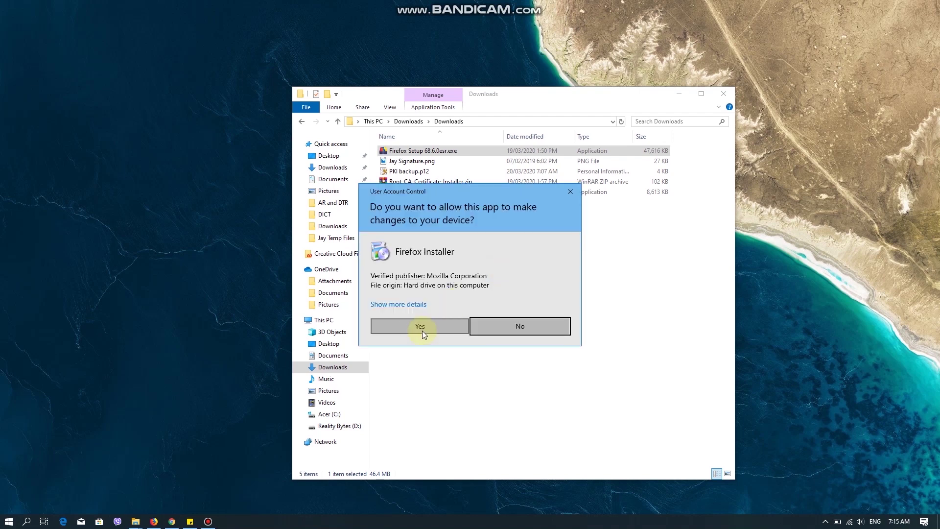
Allow UAC, upgrade to Firefox 68.6.0 ESR and finish with Launch Firefox checked.
click(423, 331)
click(528, 340)
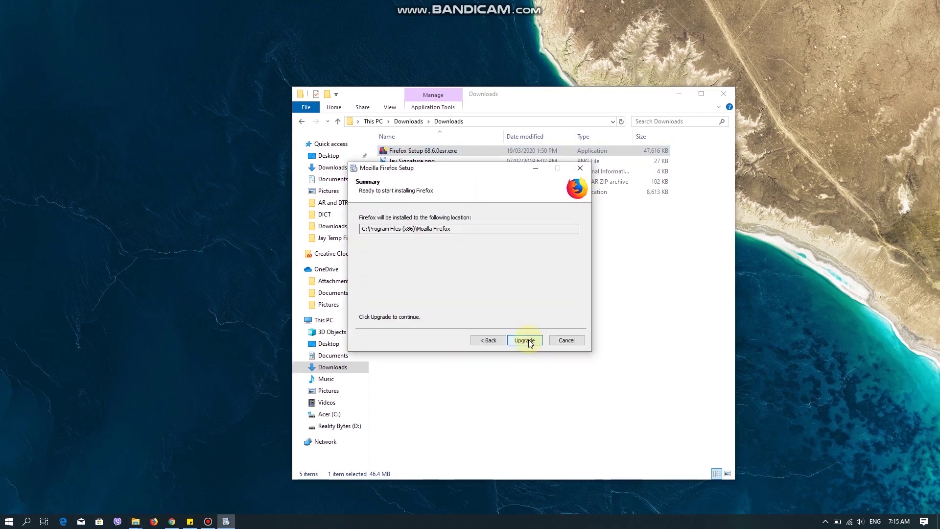
click(528, 339)
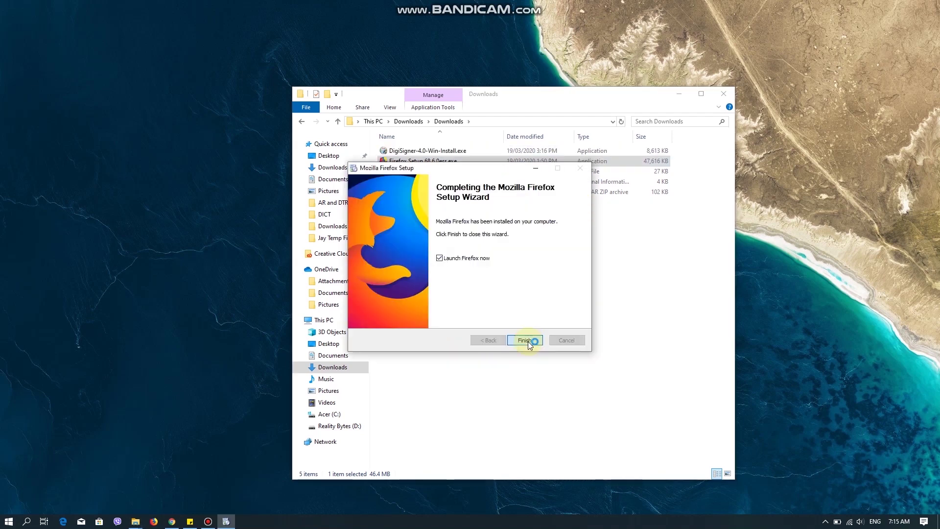
click(528, 340)
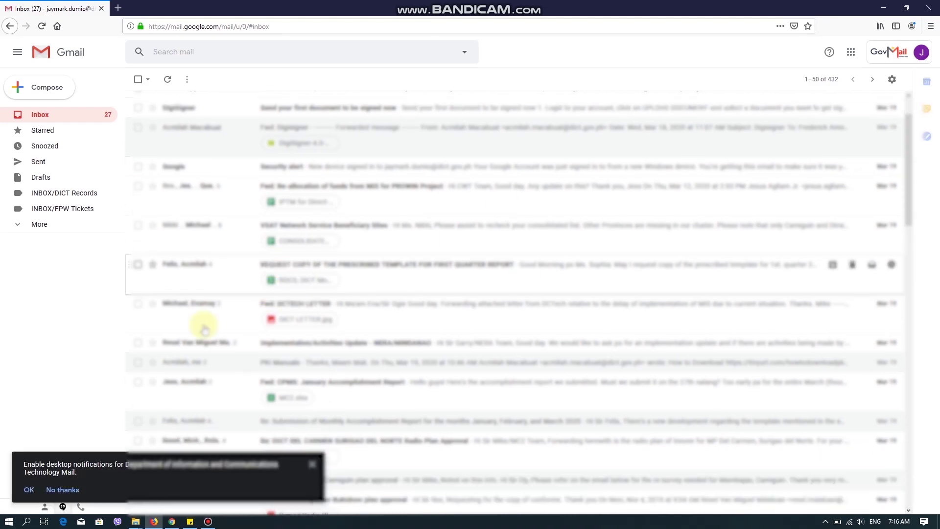
scroll(336, 384, down, 5)
scroll(325, 314, down, 2)
Open the PNPKI Certificate Download email alongside the SecureTMS Self Service login page.
click(325, 314)
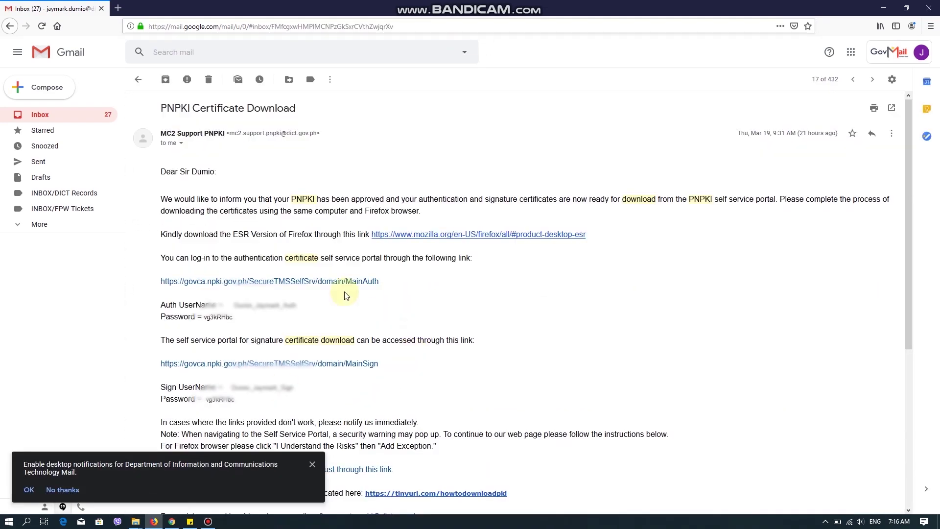
scroll(346, 293, down, 1)
click(313, 465)
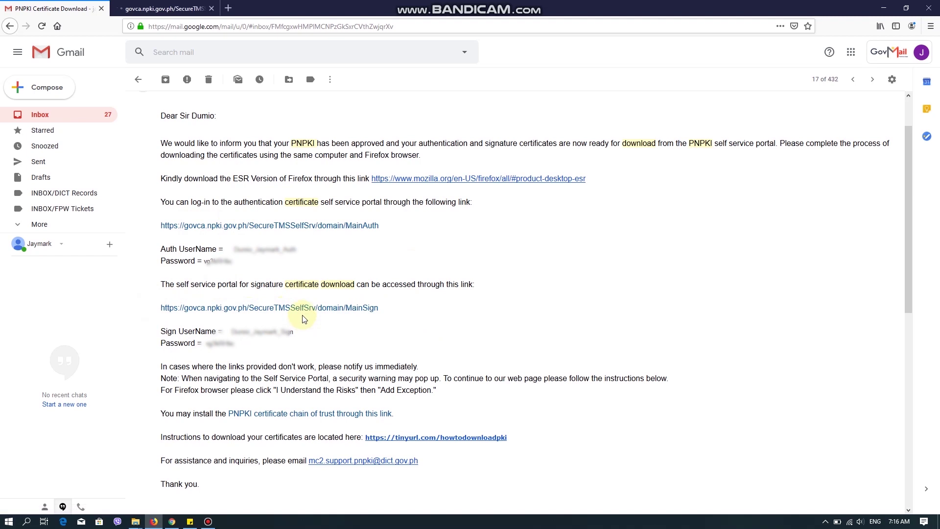
click(166, 9)
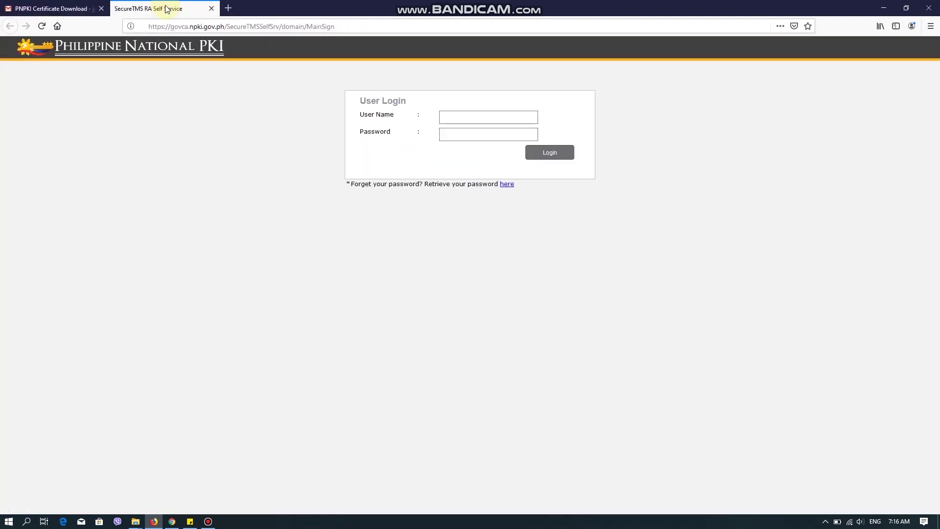
click(4, 9)
Copy the Sign UserName from the email and paste it into the portal's User Name field.
drag(232, 332, 294, 332)
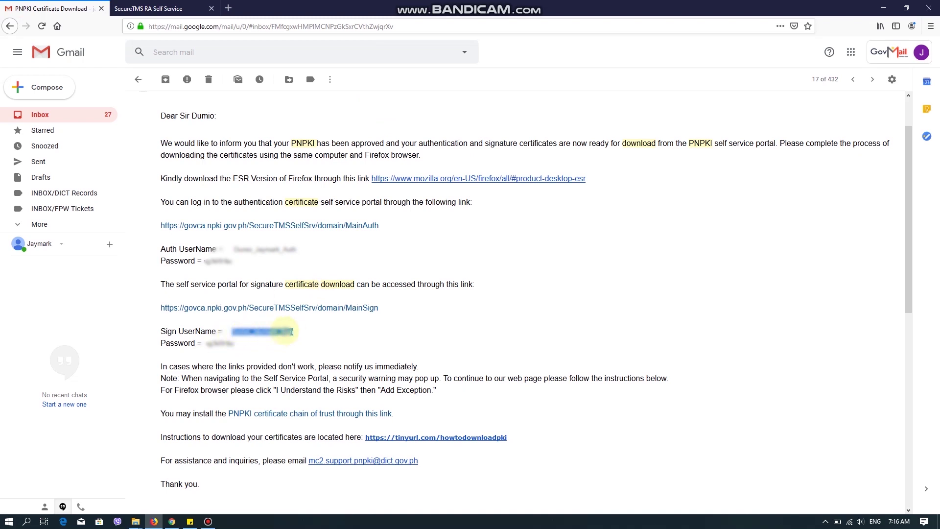
right_click(283, 331)
click(319, 338)
key(ctrl+Tab)
right_click(499, 120)
click(514, 159)
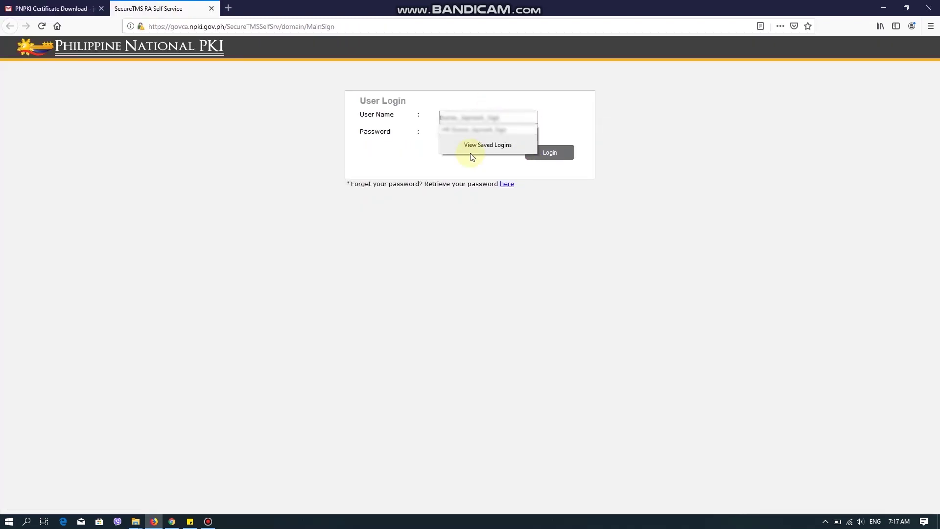
Copy the Sign password from the email and paste it into the portal's Password field.
click(51, 8)
drag(207, 343, 235, 343)
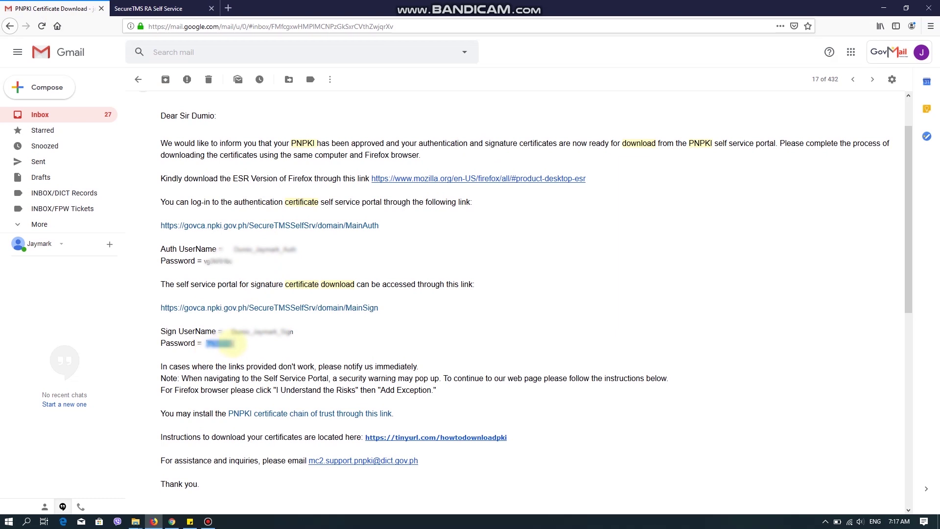
right_click(240, 343)
click(253, 354)
click(187, 9)
right_click(451, 137)
click(470, 177)
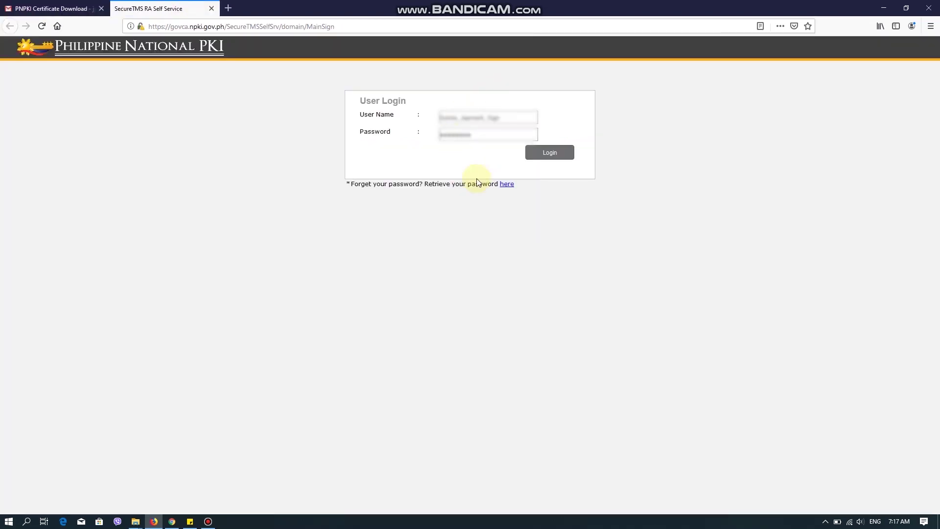
Log in, then fill Current, New and Confirm password fields and submit the password change.
click(541, 153)
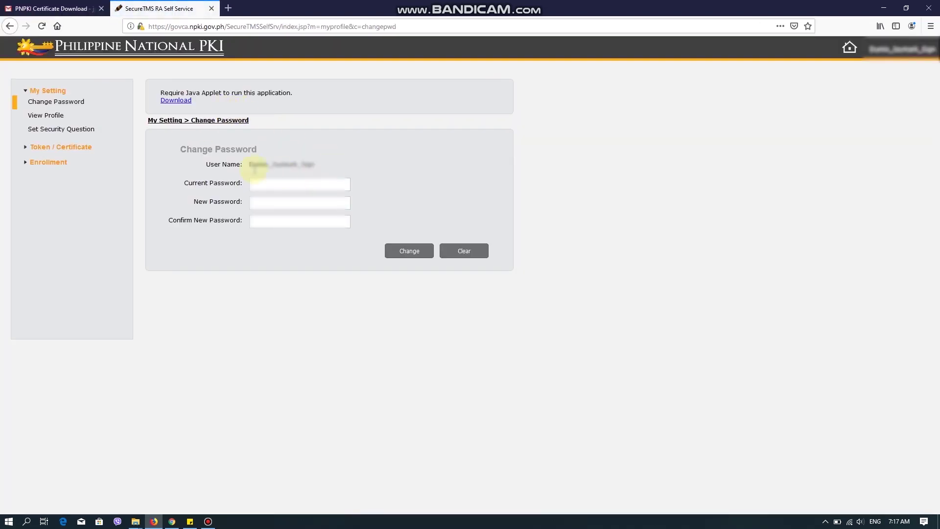
click(282, 183)
click(300, 200)
key(ctrl+v)
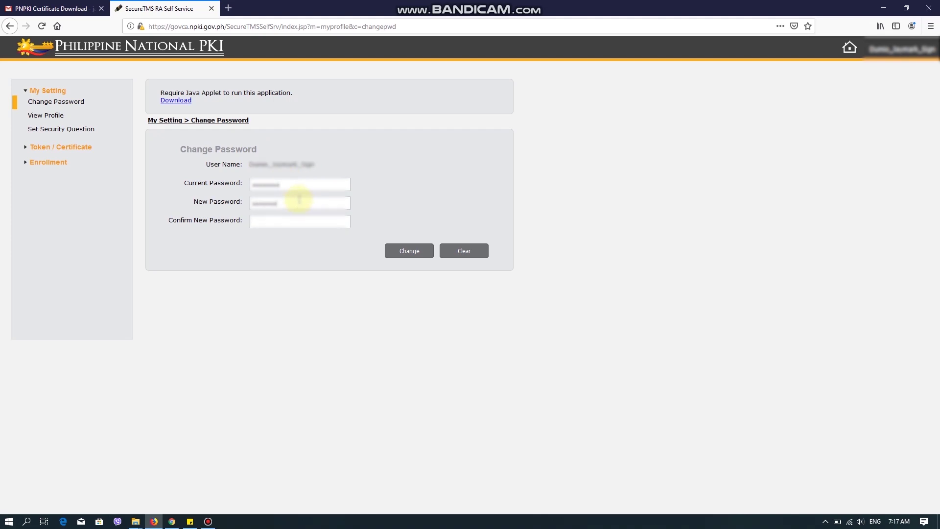
key(Tab)
key(ctrl+v)
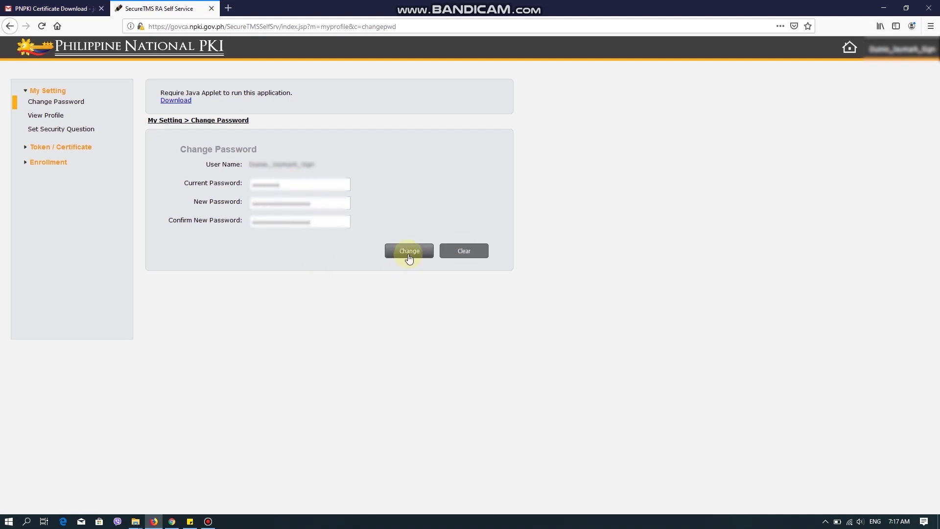
click(409, 257)
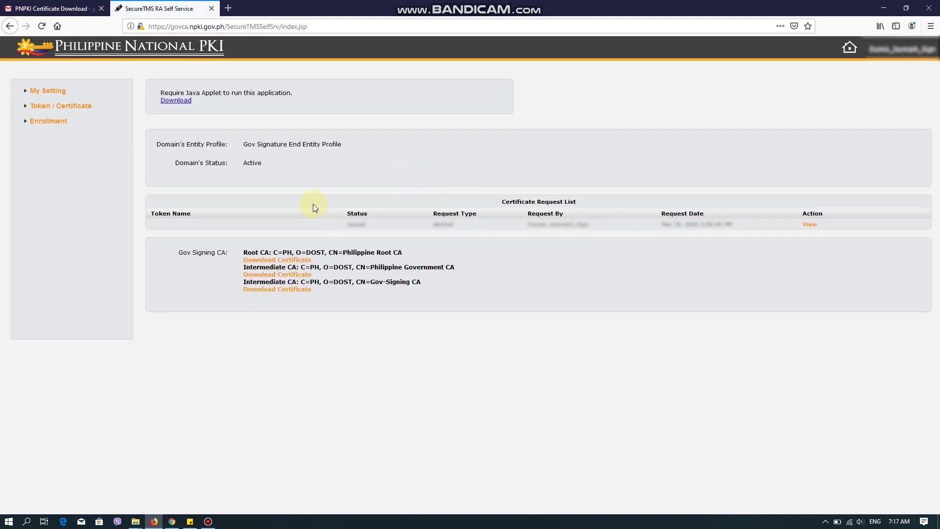
Expand Enrollment and submit a signature certificate request with the default details.
click(31, 123)
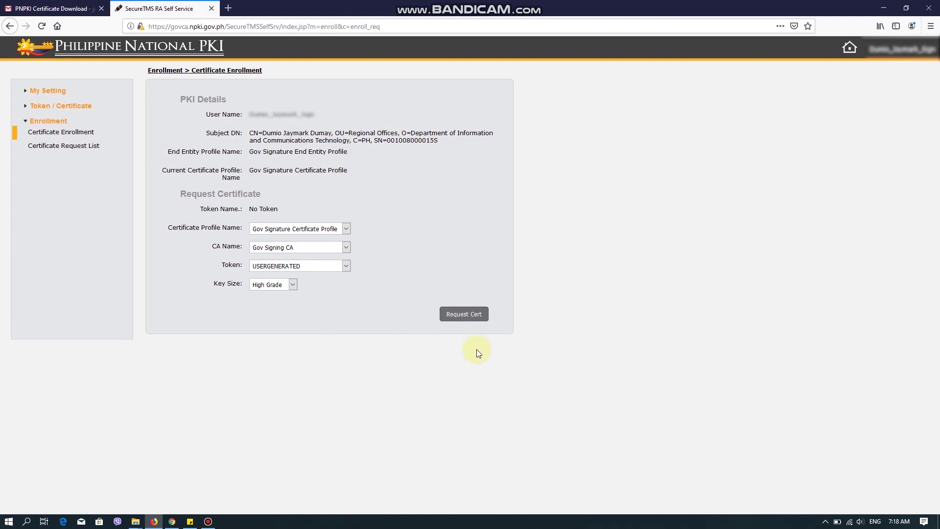
click(463, 314)
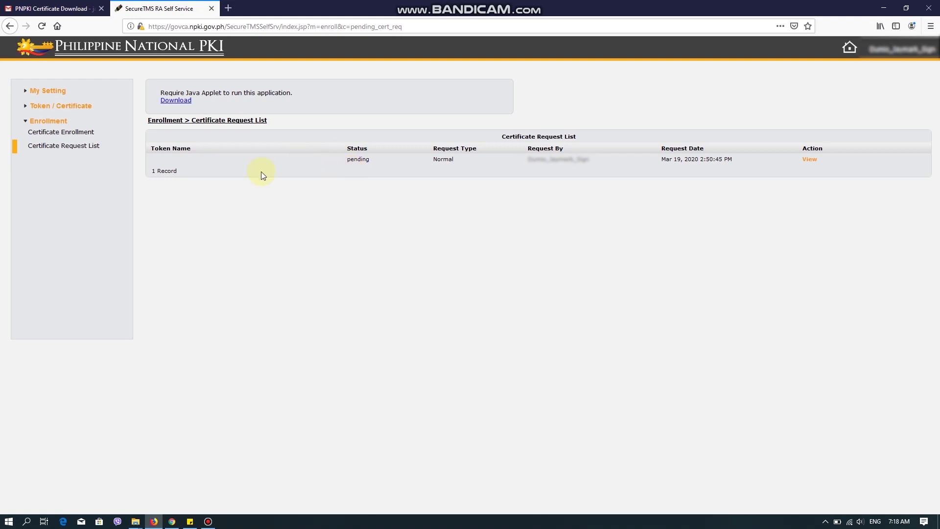
Refresh the request list until Issued and show the Token / Certificate List with the available certificate.
click(54, 151)
click(30, 107)
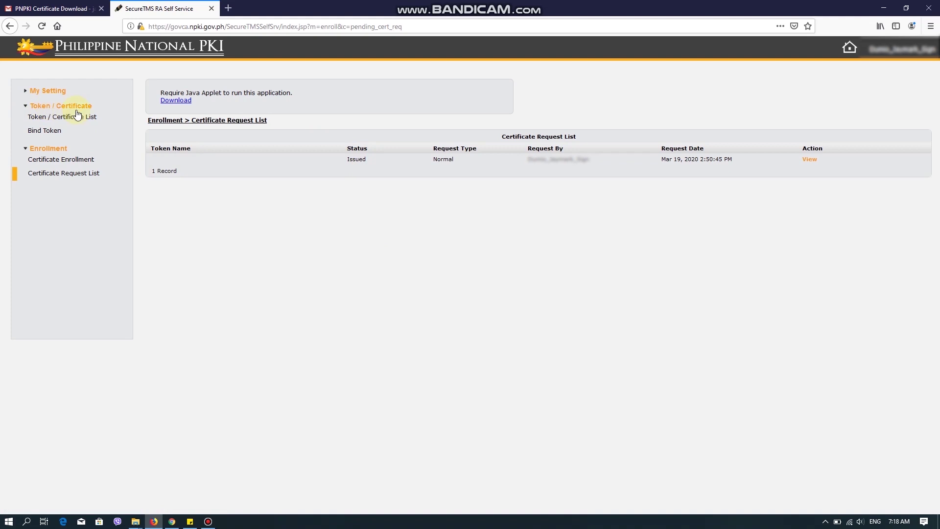
click(65, 121)
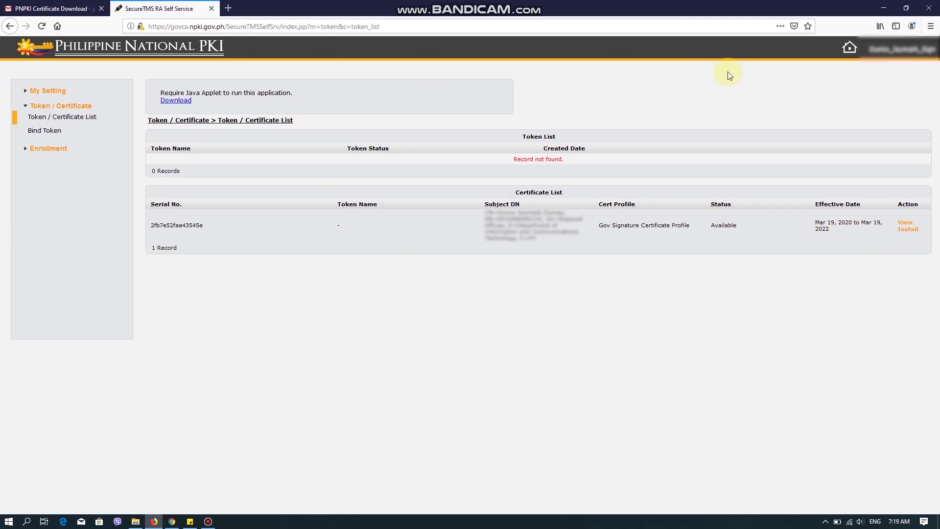
Open Firefox Options from the hamburger menu in a new tab.
click(928, 31)
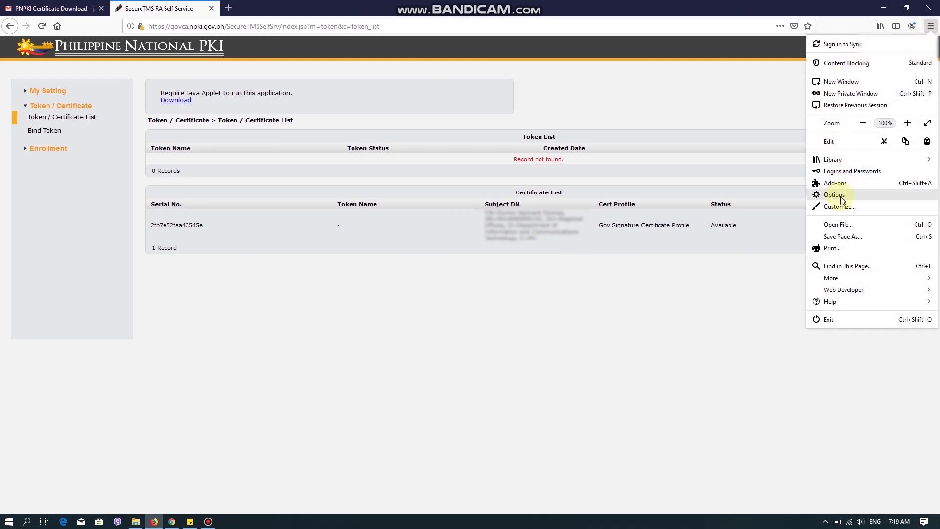
click(842, 201)
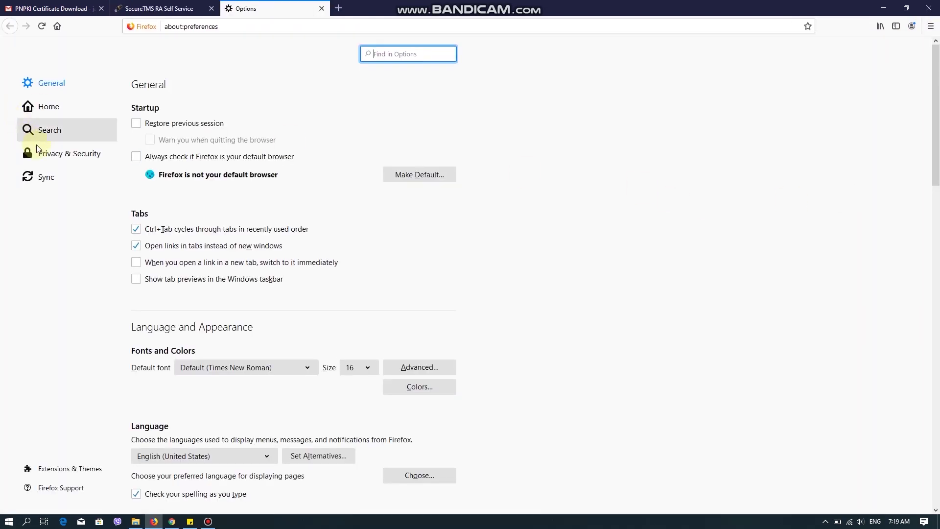
From Privacy & Security, view certificates and start a backup of the second DOST certificate.
click(73, 156)
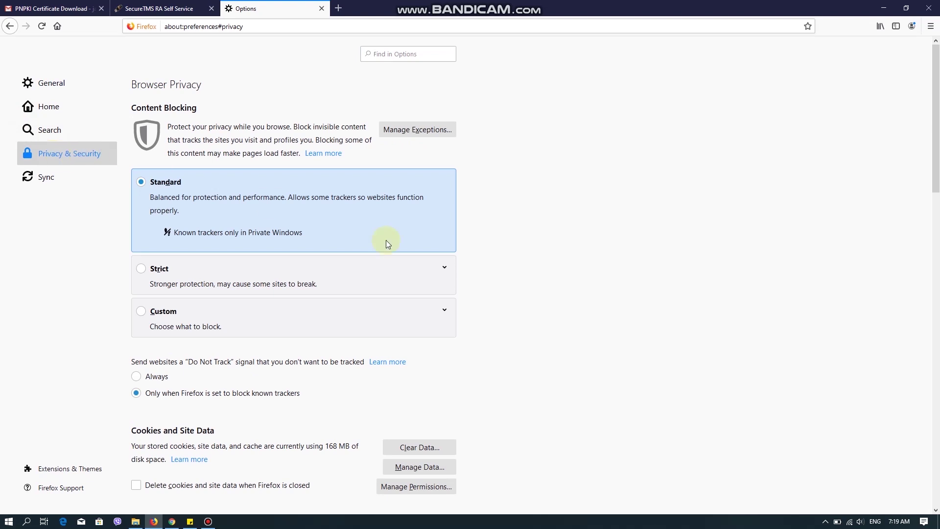
scroll(904, 141, down, 2)
scroll(938, 185, down, 3)
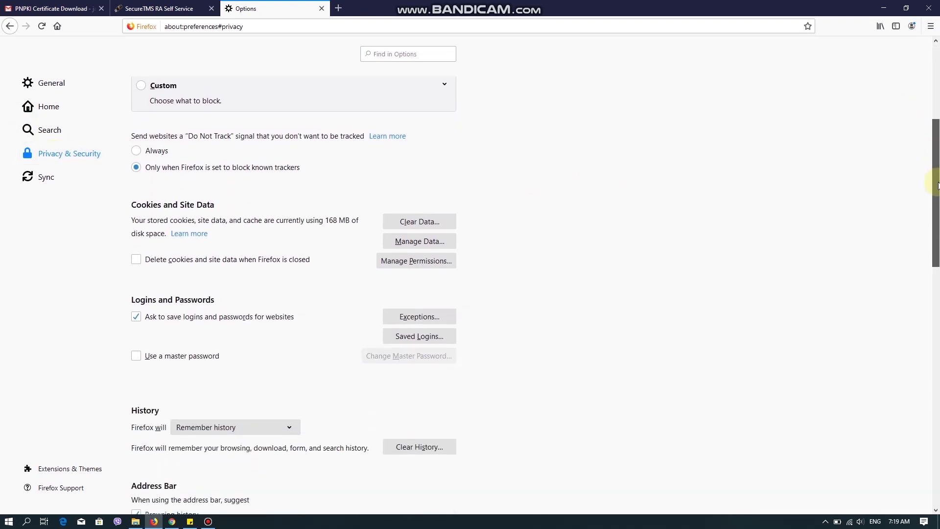
drag(937, 185, 938, 426)
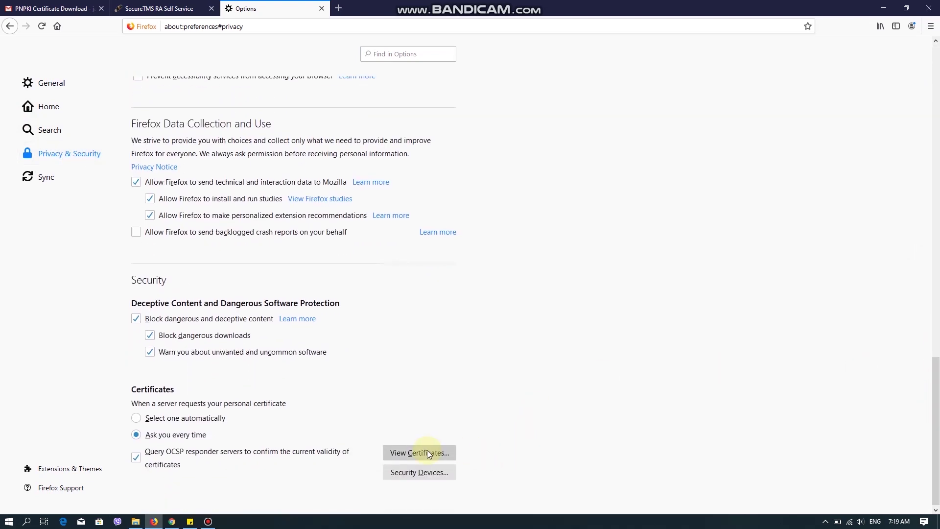
click(420, 453)
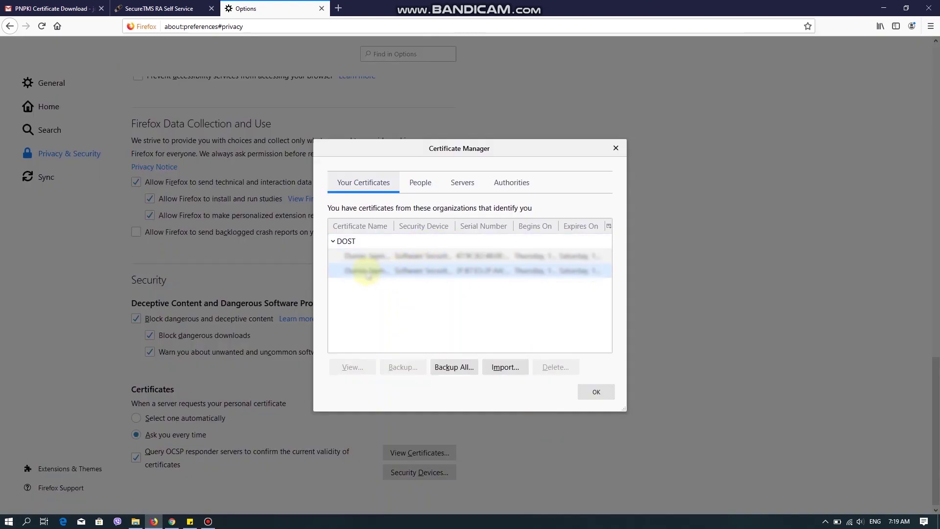
click(367, 273)
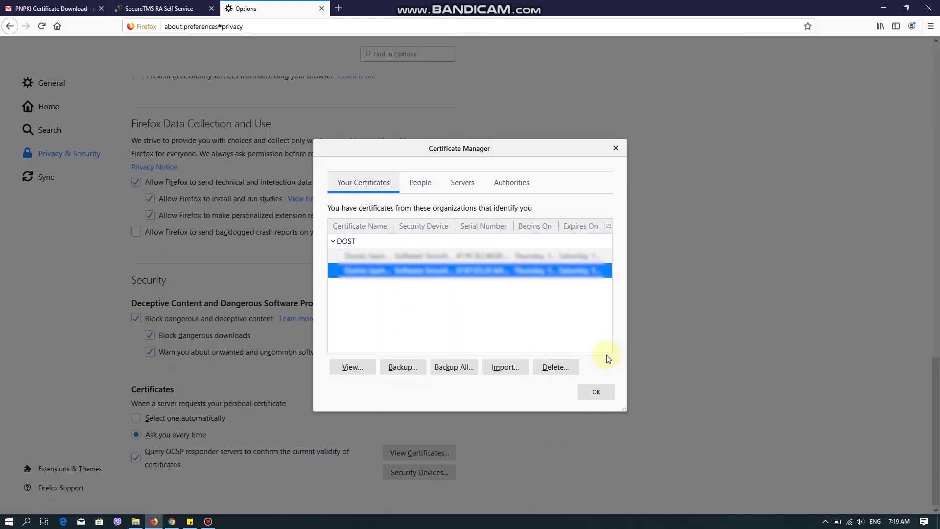
click(404, 367)
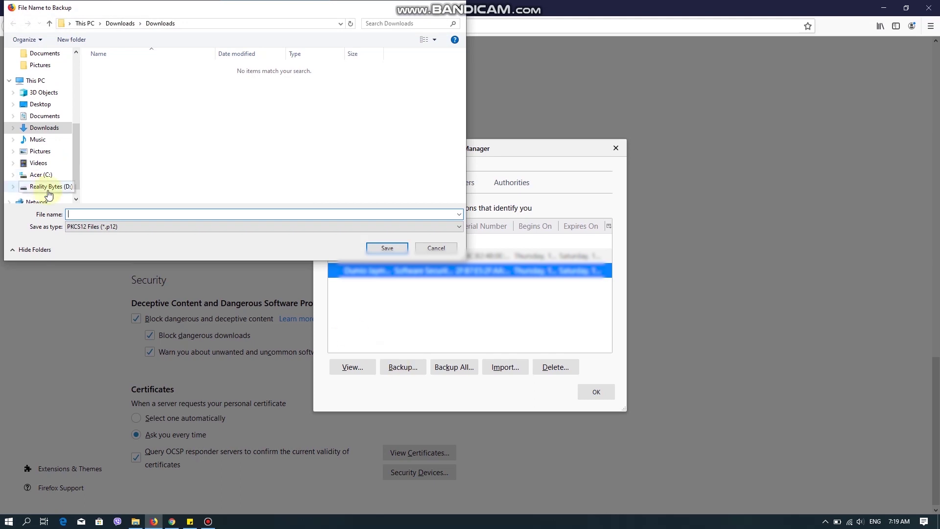
text(backup PKI)
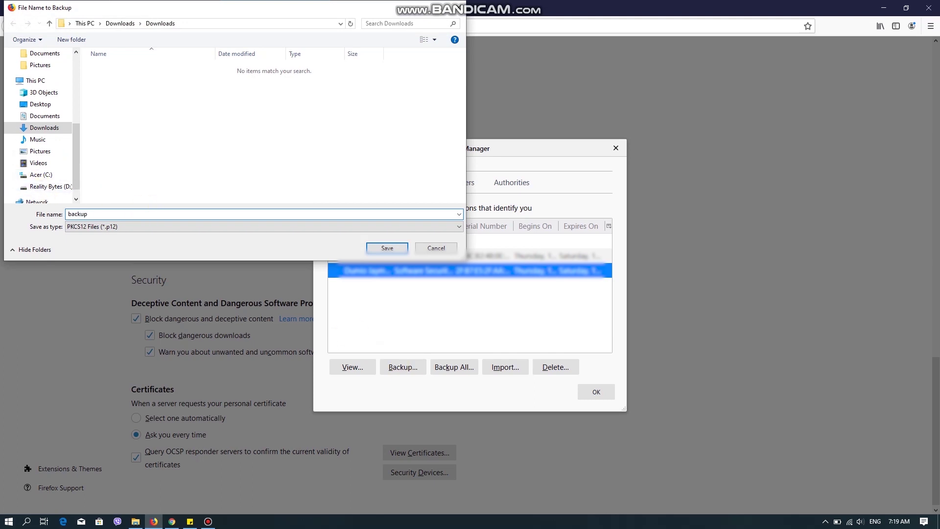
Save the backup as 'backup PKI' in Downloads with a confirmed password, then close the manager.
click(388, 248)
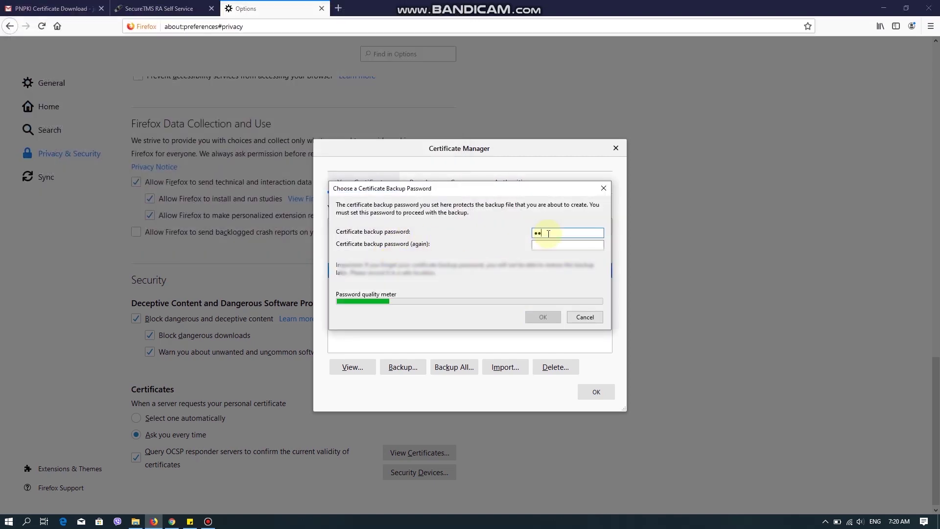
click(538, 244)
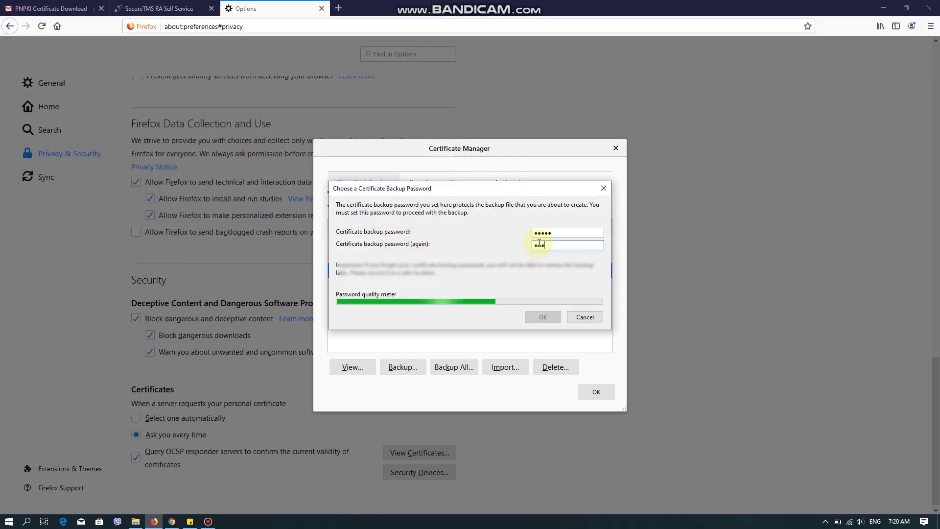
click(542, 315)
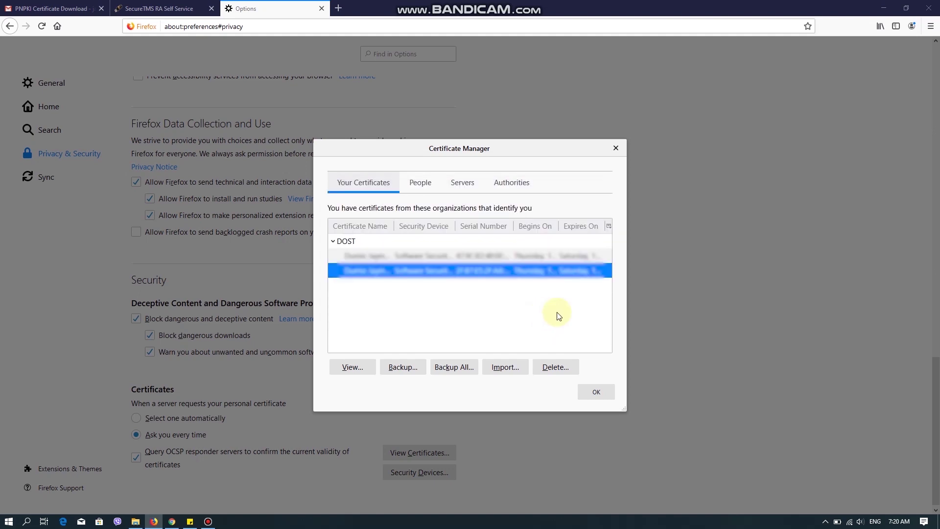
click(601, 398)
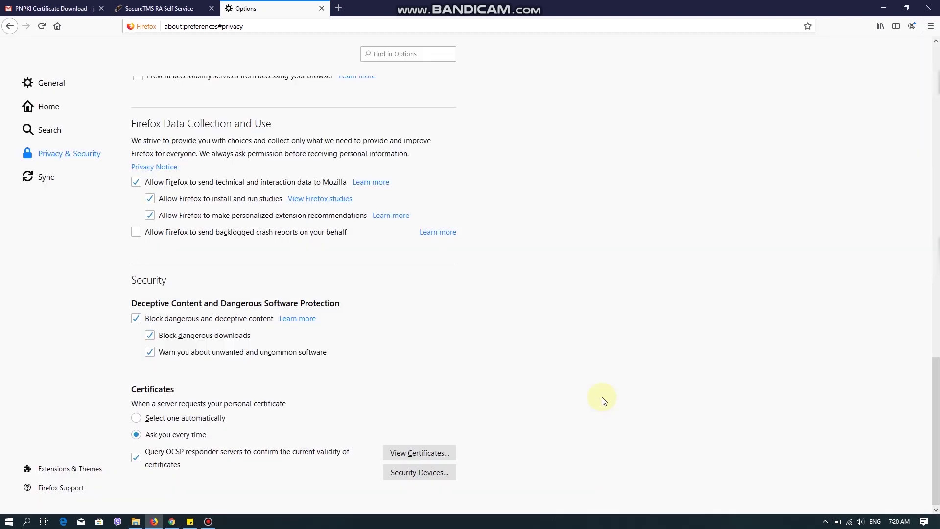
Download DigiSigner-4.0-Win-Install.exe from the Digisigner email and save it to Downloads.
click(322, 8)
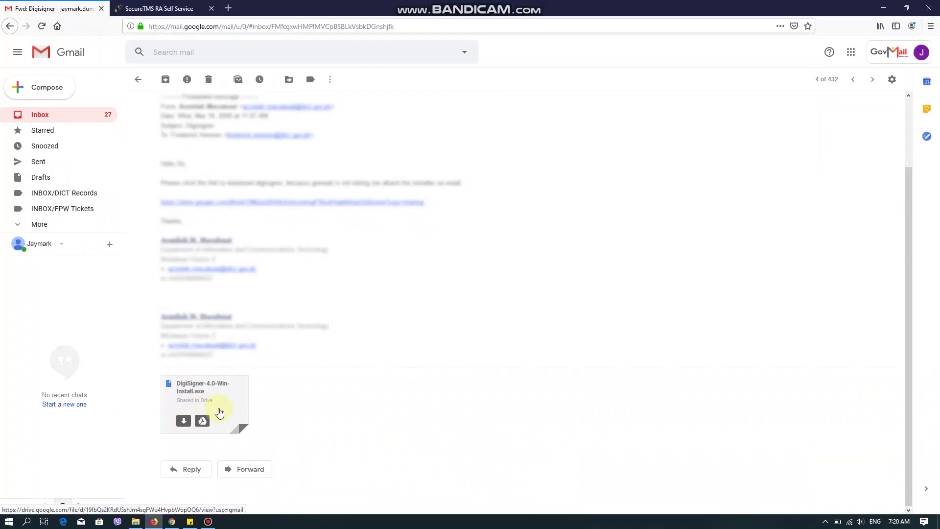
click(184, 424)
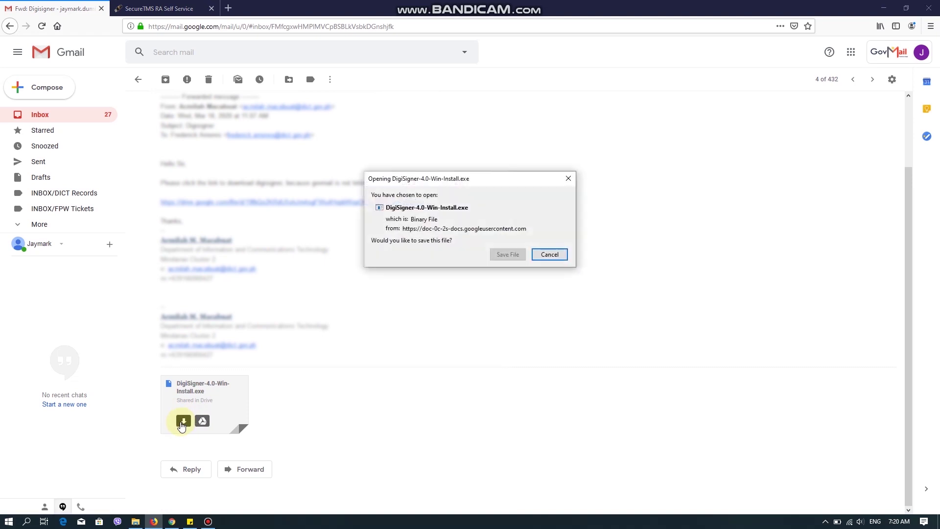
click(508, 254)
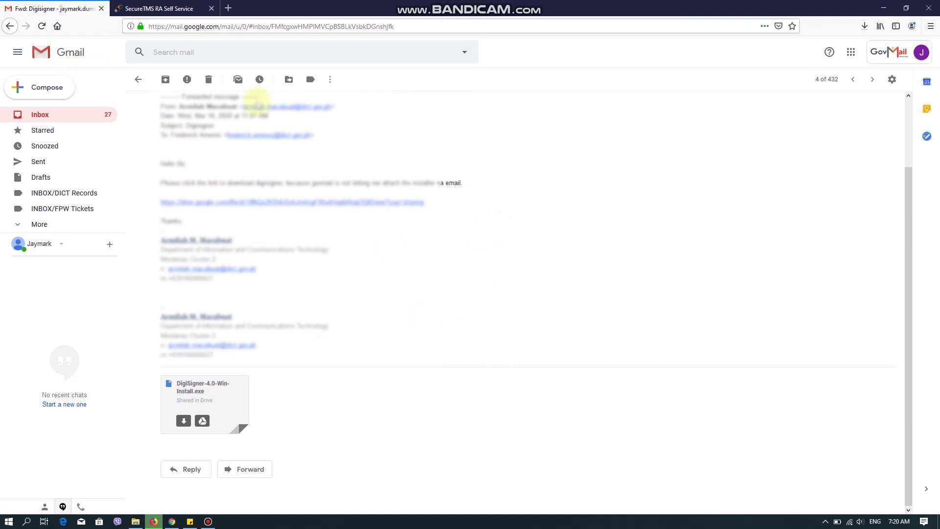
click(885, 8)
Run DigiSigner-4.0-Win-Install.exe from Downloads, allow UAC and start the setup wizard.
click(135, 521)
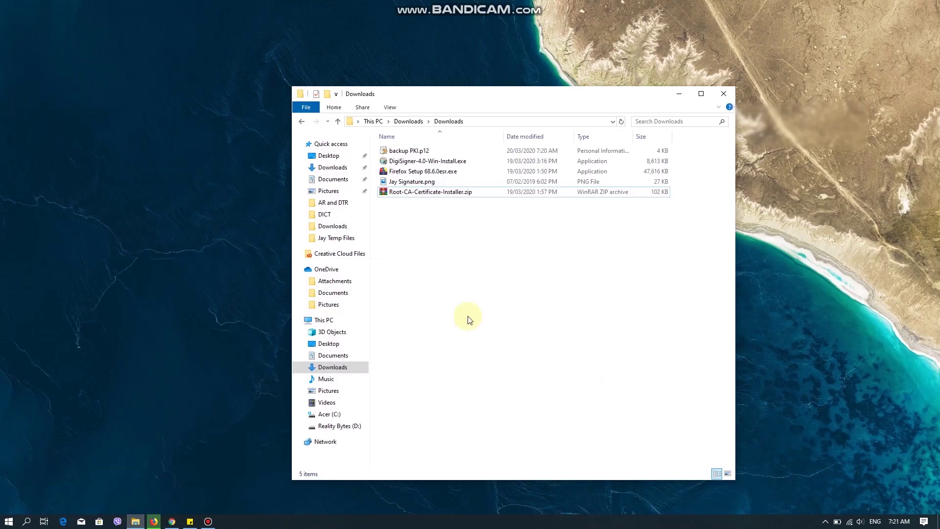
double_click(425, 161)
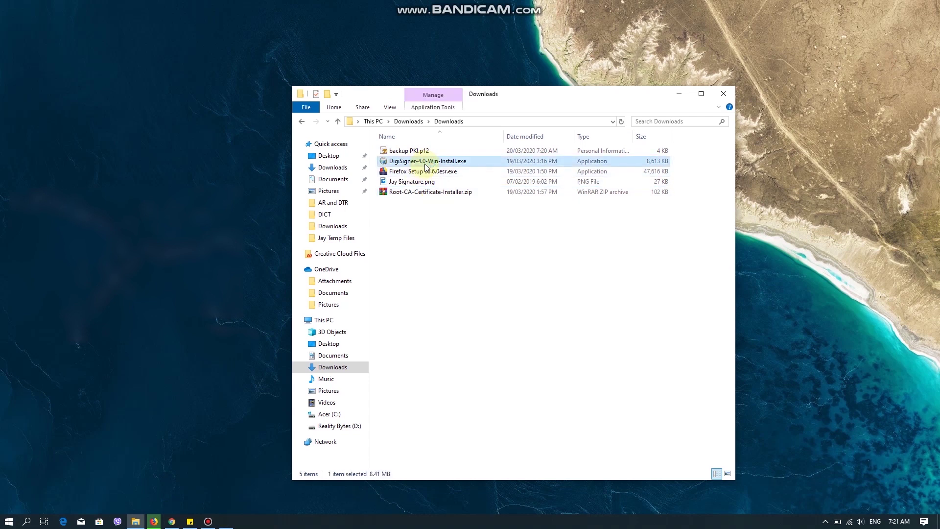
click(461, 367)
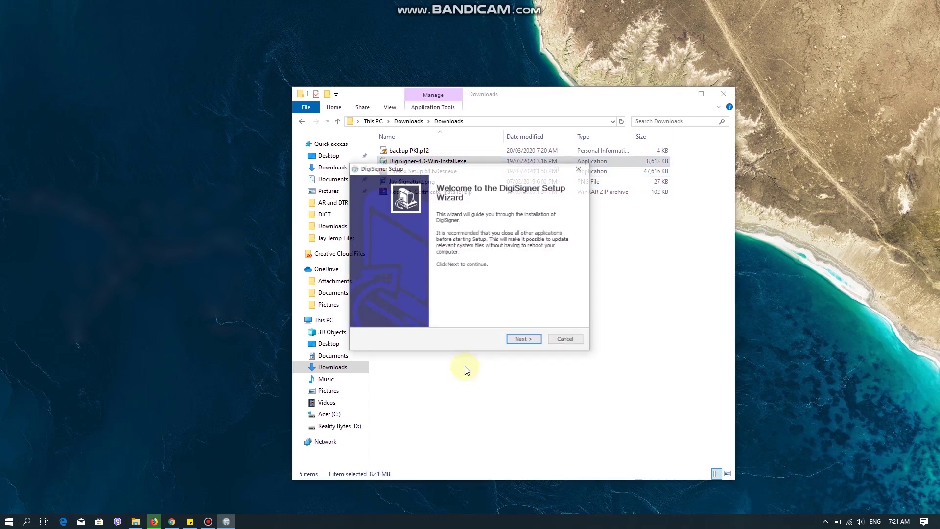
click(524, 340)
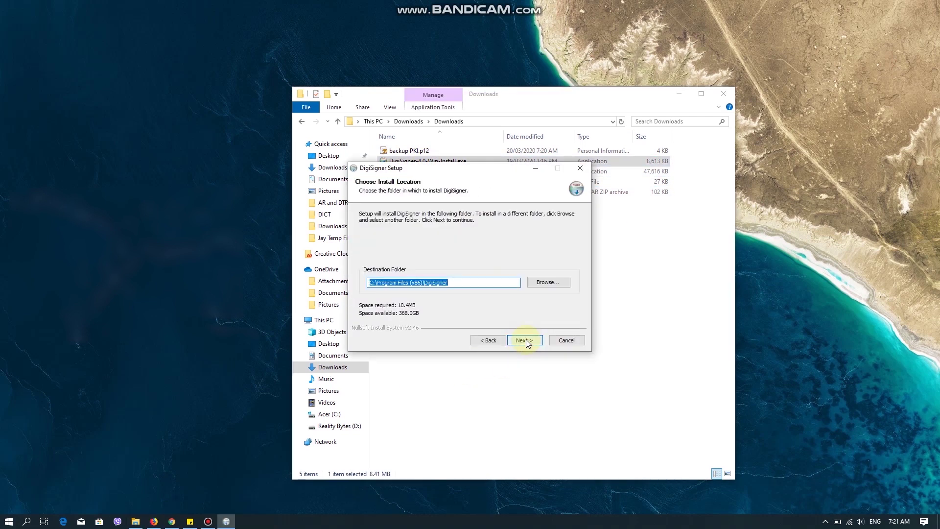
Install with default folders, leave 'Set DigiSigner as default PDF viewer' unchecked, and launch DigiSigner.
click(524, 341)
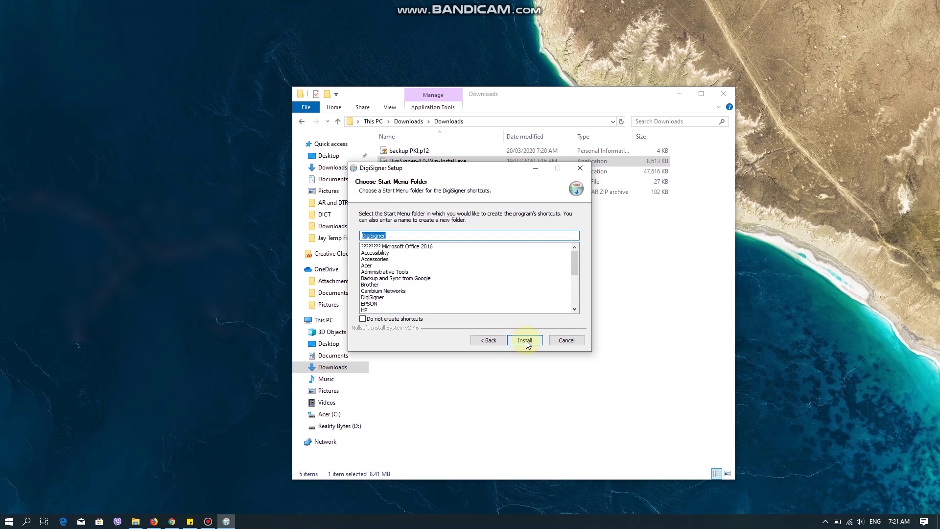
click(526, 341)
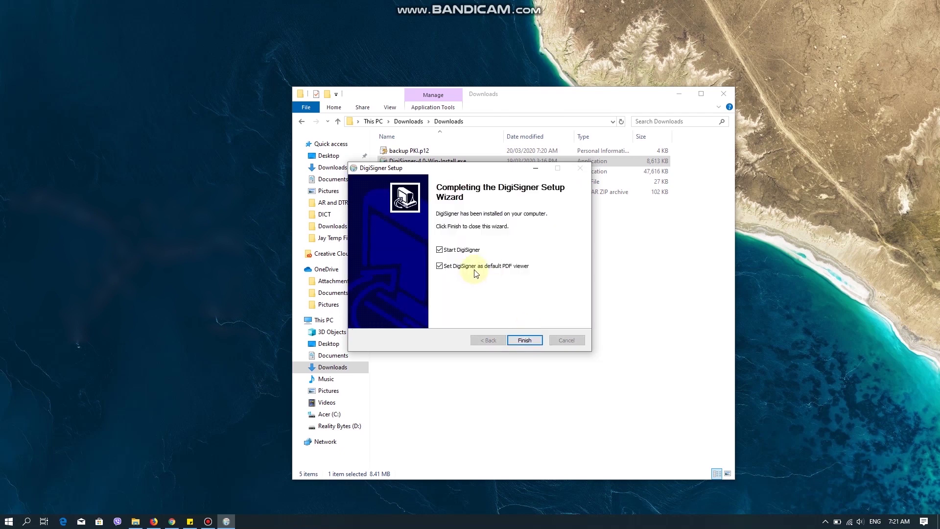
click(474, 272)
click(519, 342)
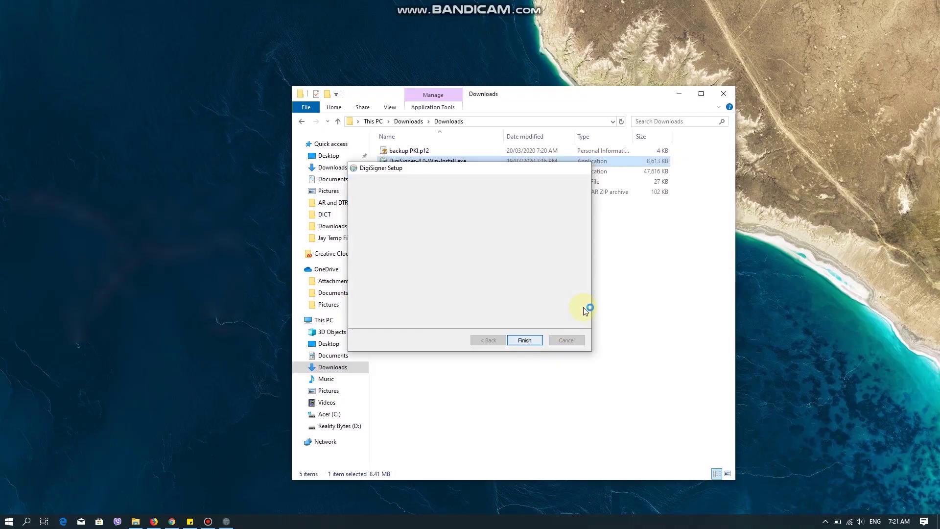
With Sign Document, draw a signature field left of the sample box on the Tutorial PDF.
click(882, 6)
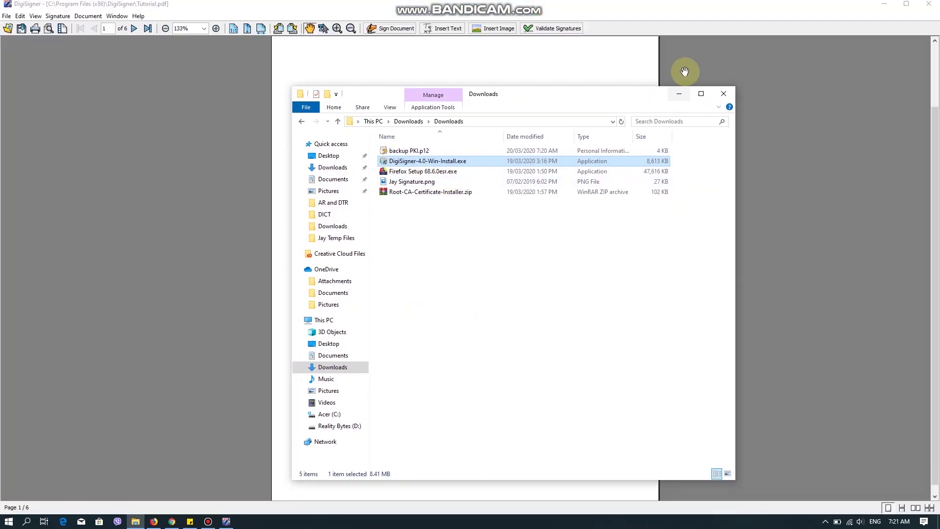
click(679, 93)
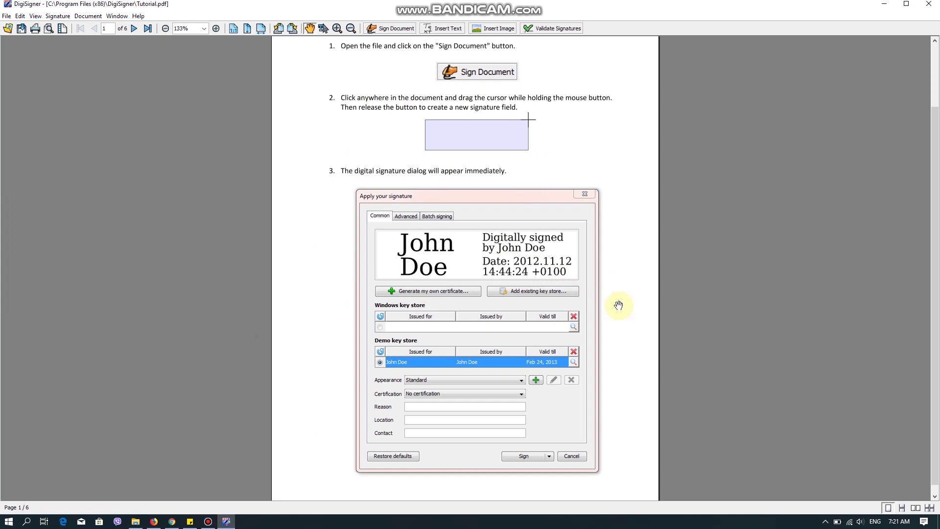
click(389, 31)
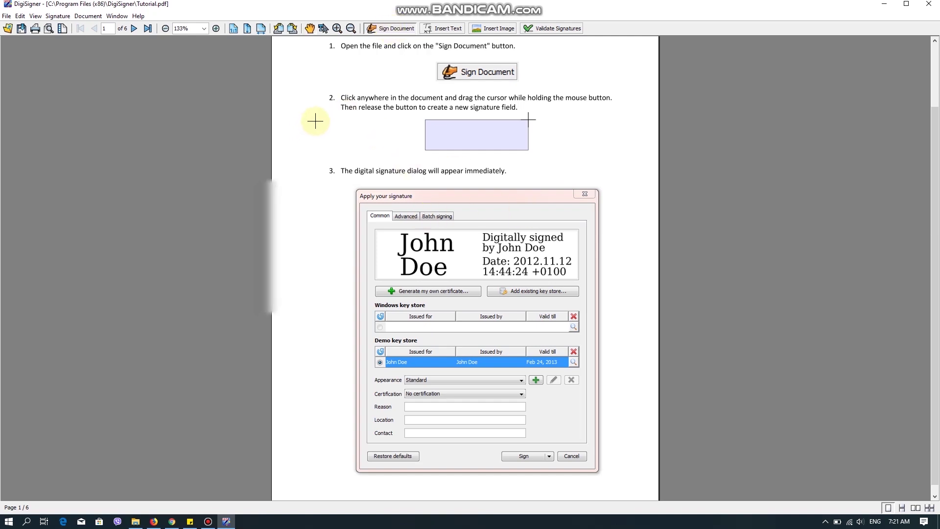
drag(300, 120, 404, 151)
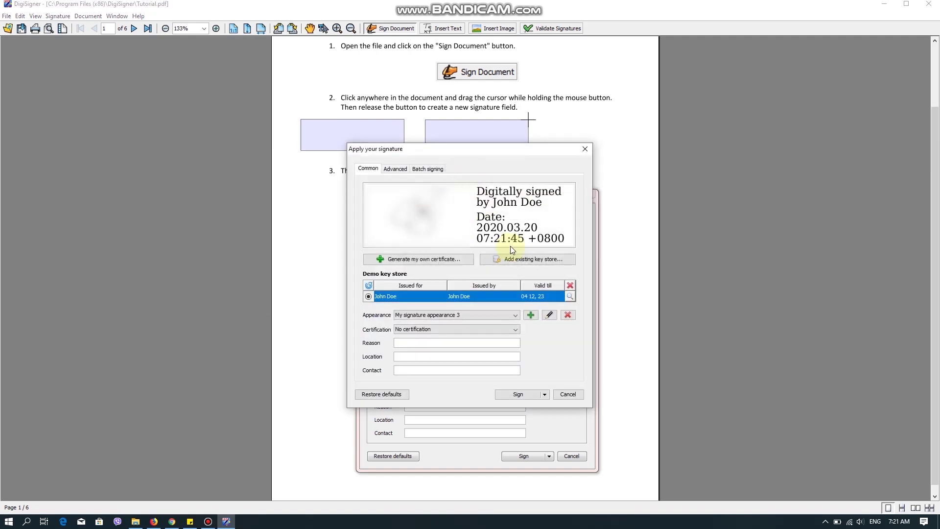
Add an existing key store of the File key store type.
click(531, 264)
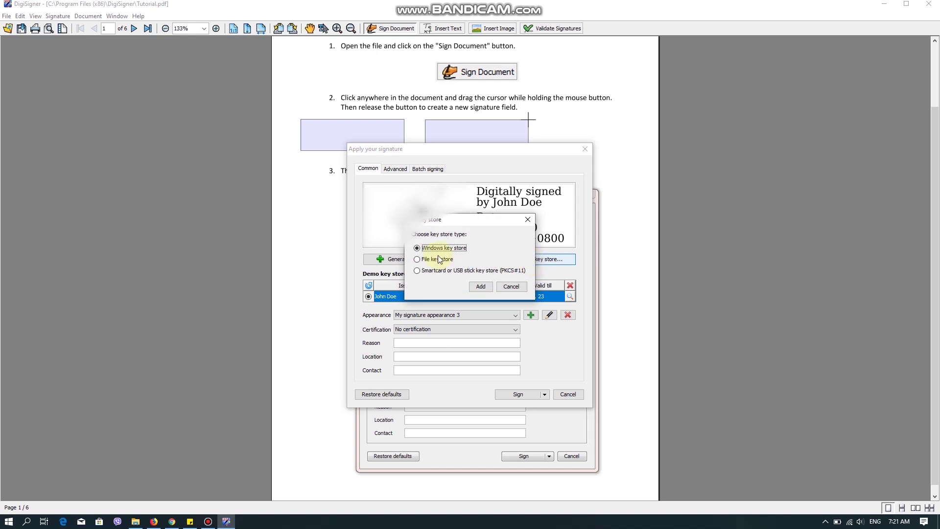
click(438, 261)
click(481, 287)
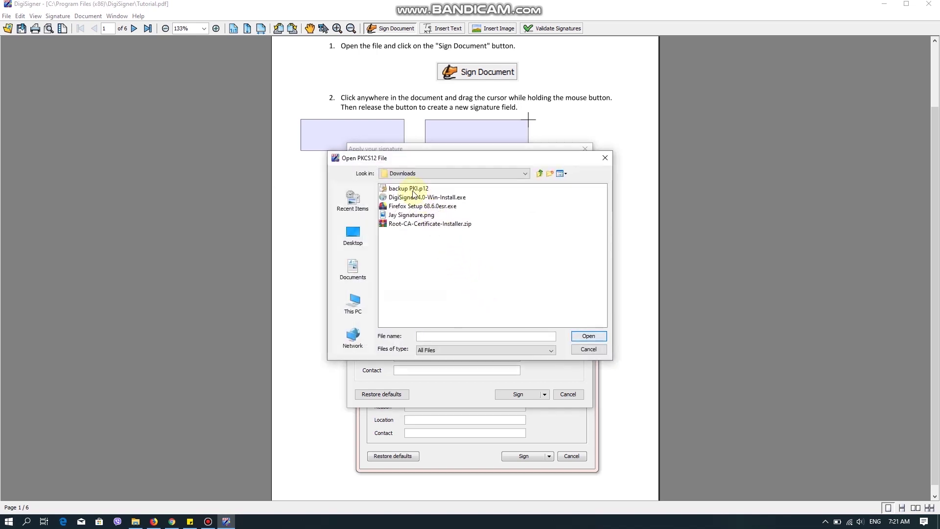
Select backup PKI.p12 and enter its password to register the key store.
click(413, 189)
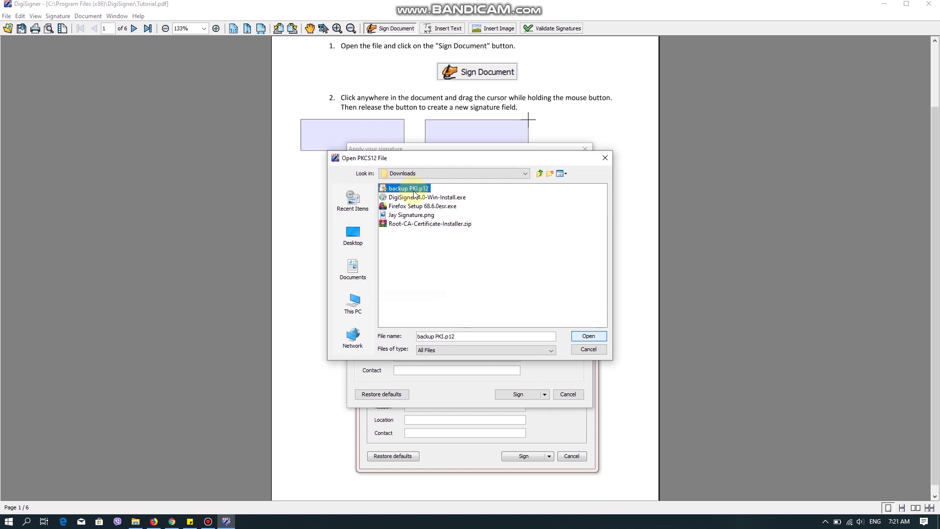
click(585, 340)
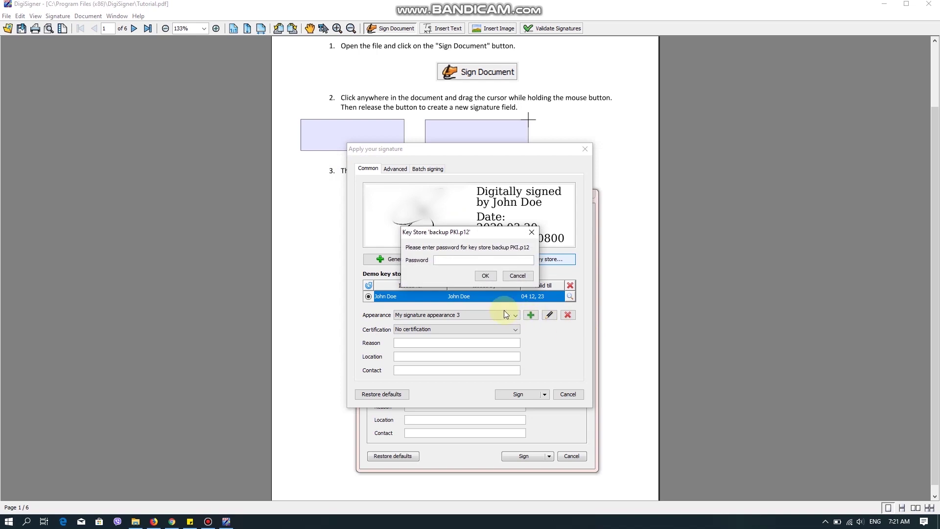
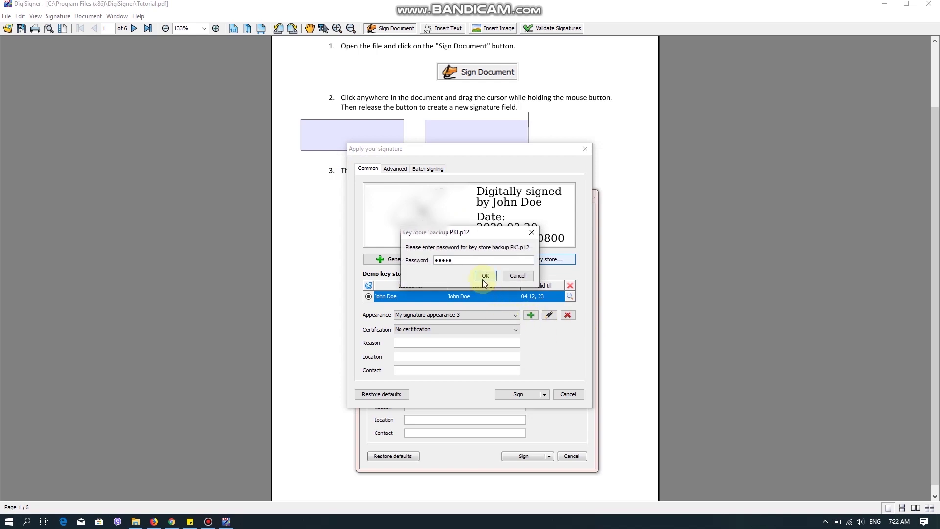
click(485, 277)
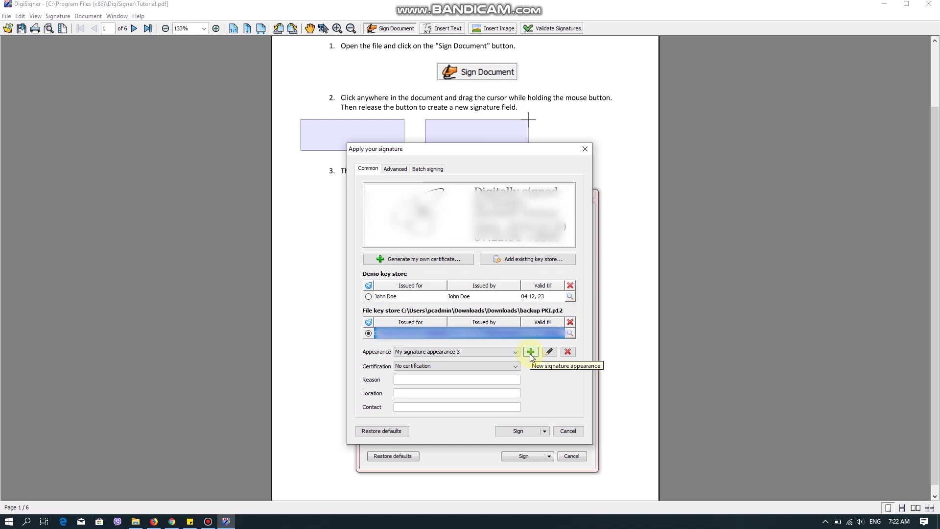
Create a new appearance with a Graphic left part using Jay Signature.png.
click(530, 354)
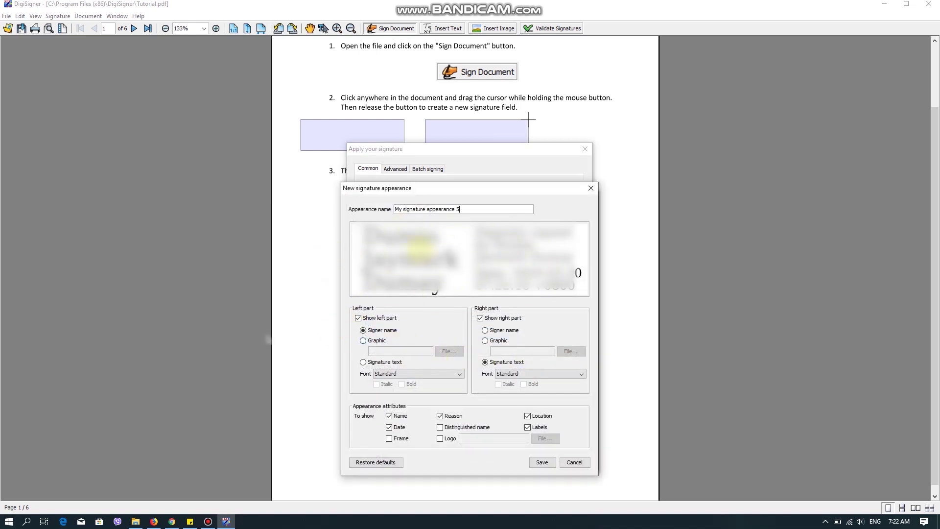
click(363, 340)
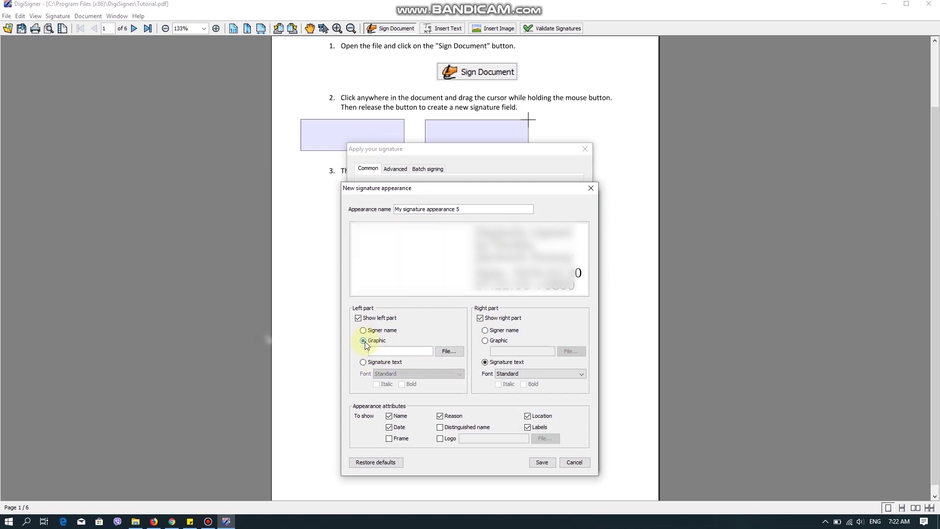
click(450, 351)
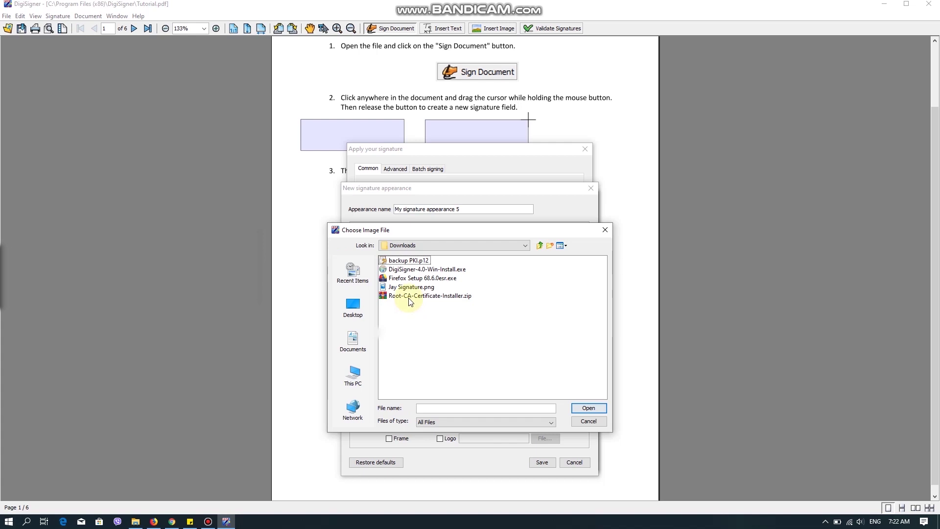
click(412, 288)
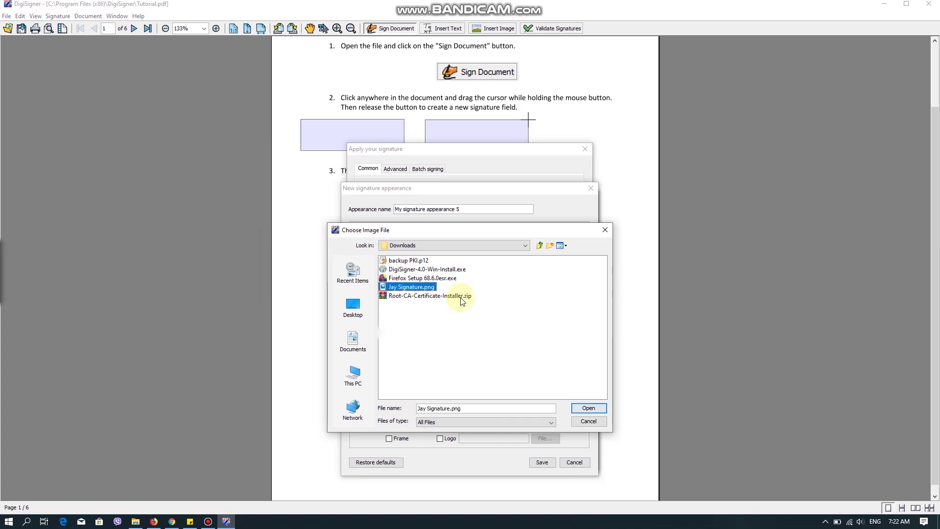
click(589, 409)
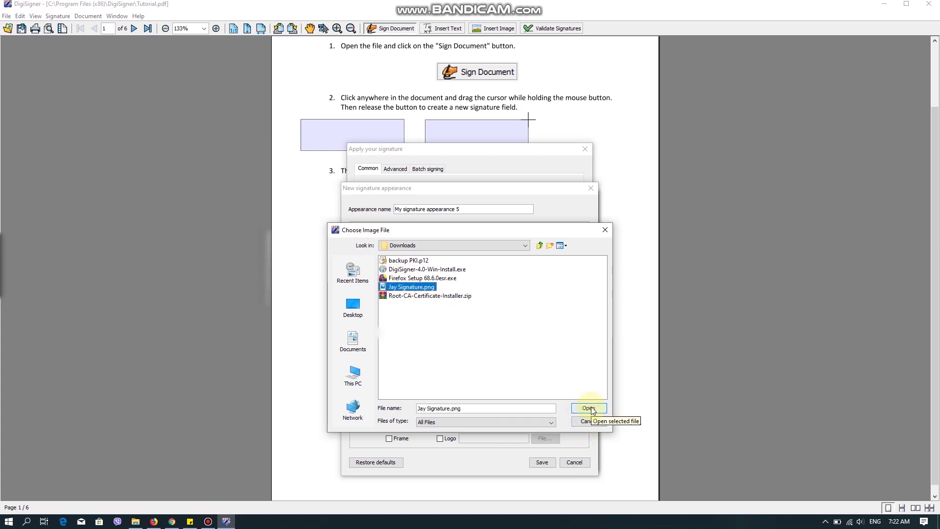
click(591, 406)
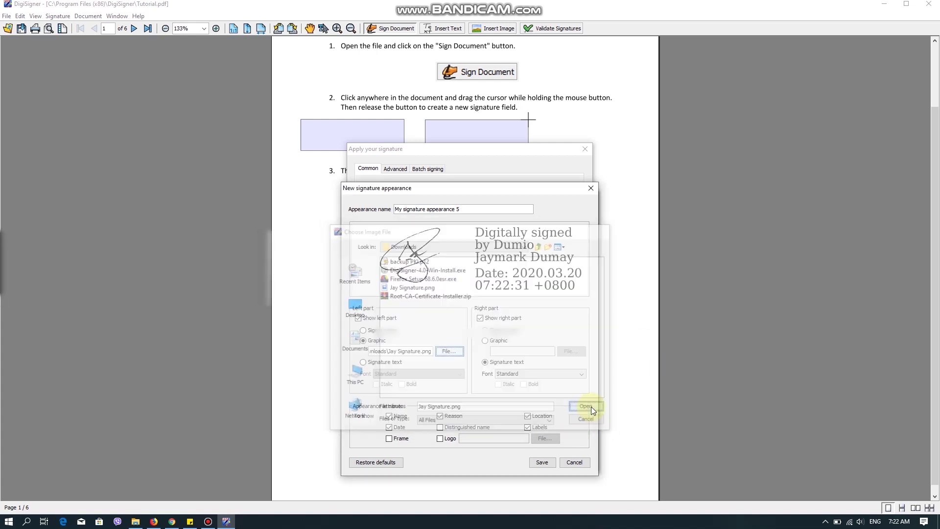
Save the appearance and sign the first field with the certificate.
click(542, 461)
click(516, 432)
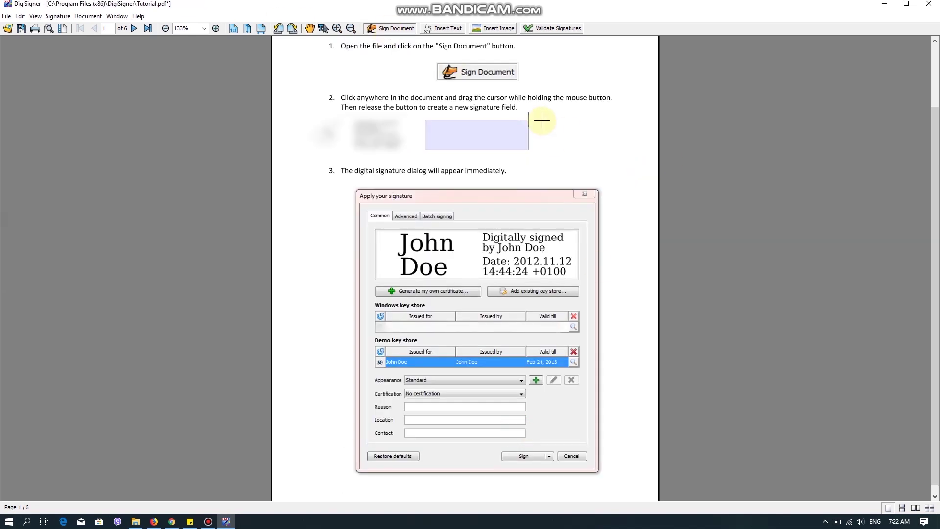
Draw a second signature field right of the sample box and sign it.
drag(542, 120, 628, 161)
click(520, 425)
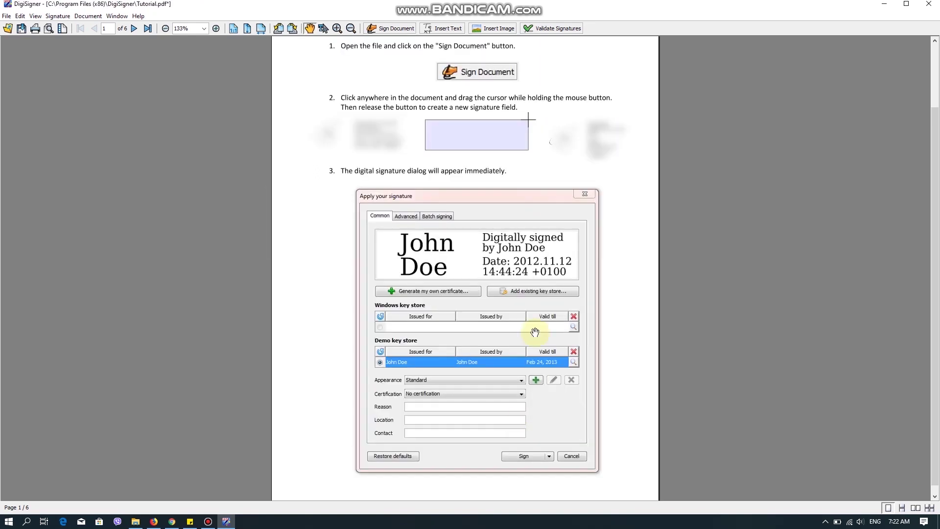
Start File > Save as for the signed copy, proposed as Tutorial(signed).pdf.
click(20, 16)
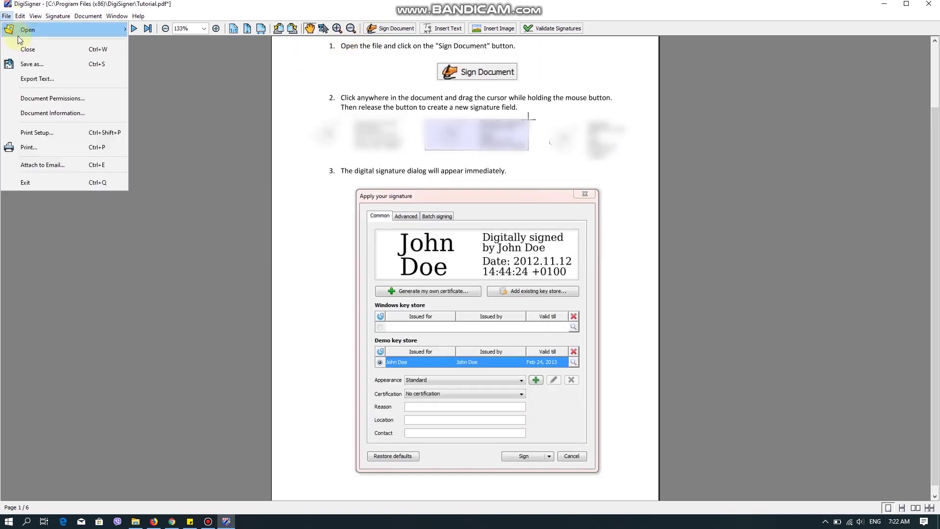
click(30, 63)
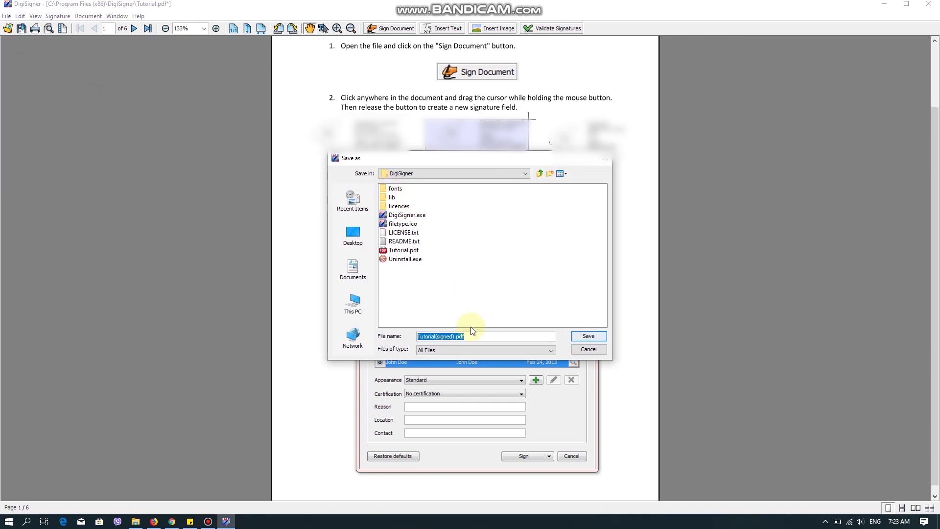